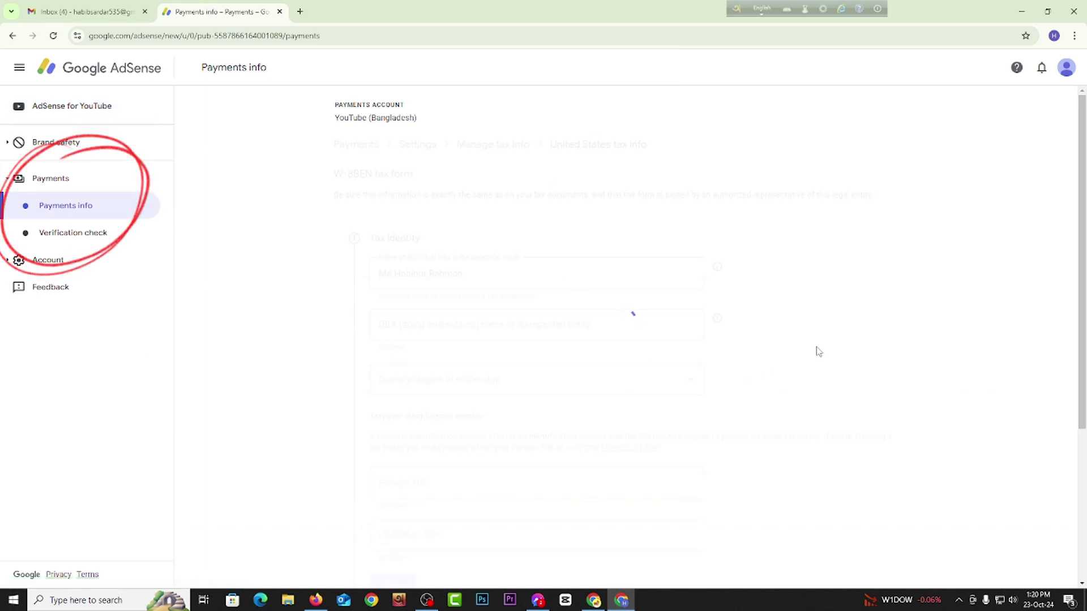
Step: Open the payments account settings and bring up the tax management page for United States tax info
scroll(476, 539, "down", 1)
left_click_drag(355, 441, 451, 436)
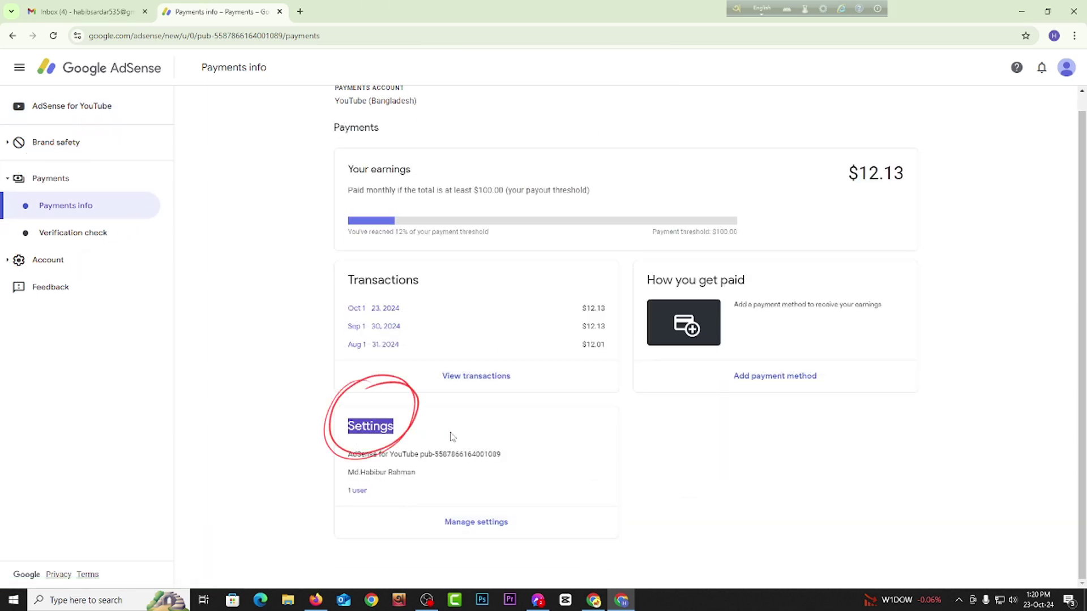
left_click(481, 521)
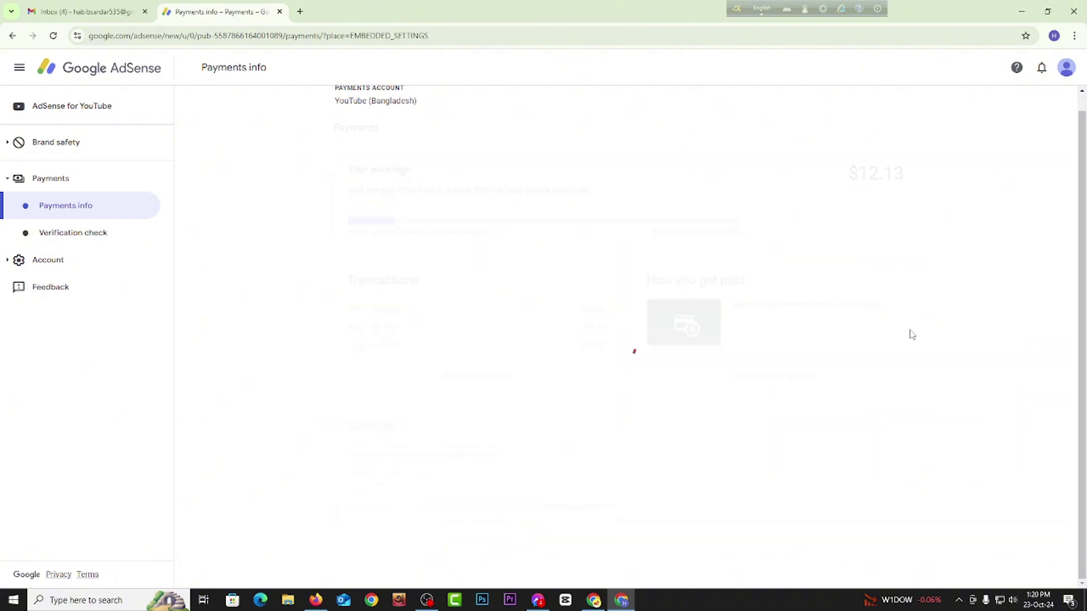
scroll(592, 348, "down", 7)
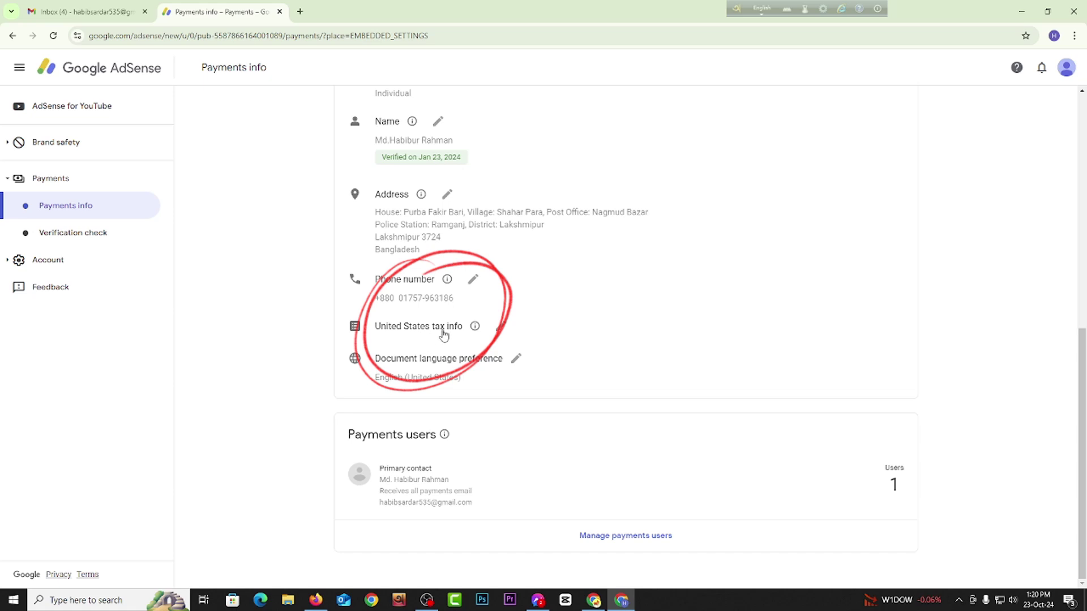
left_click(502, 329)
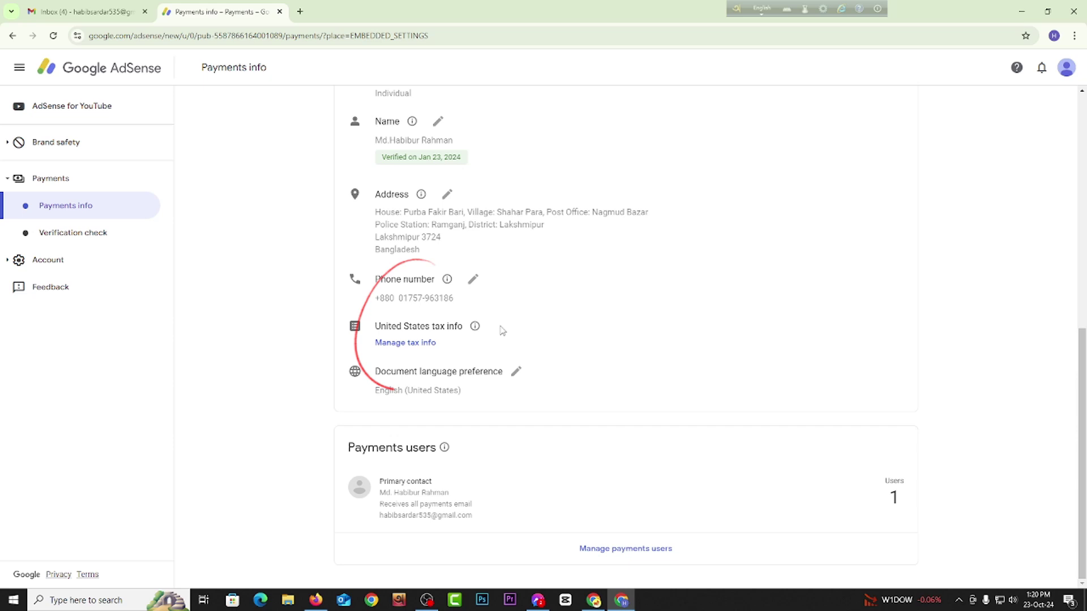
left_click(420, 344)
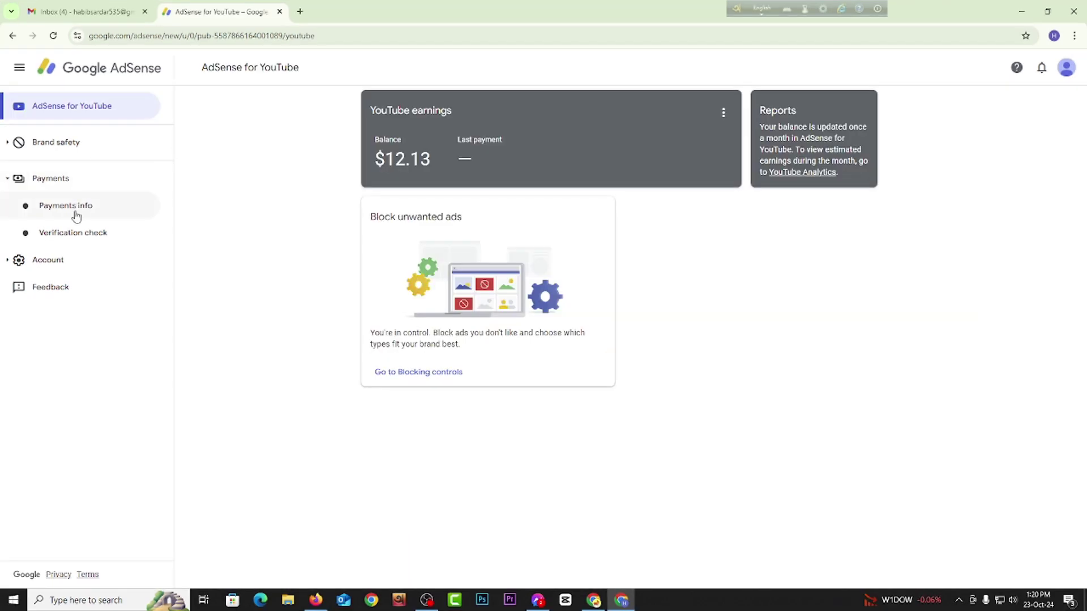
Step: From the AdSense for YouTube home page, go through Payments info and its settings to Manage tax info
left_click(55, 179)
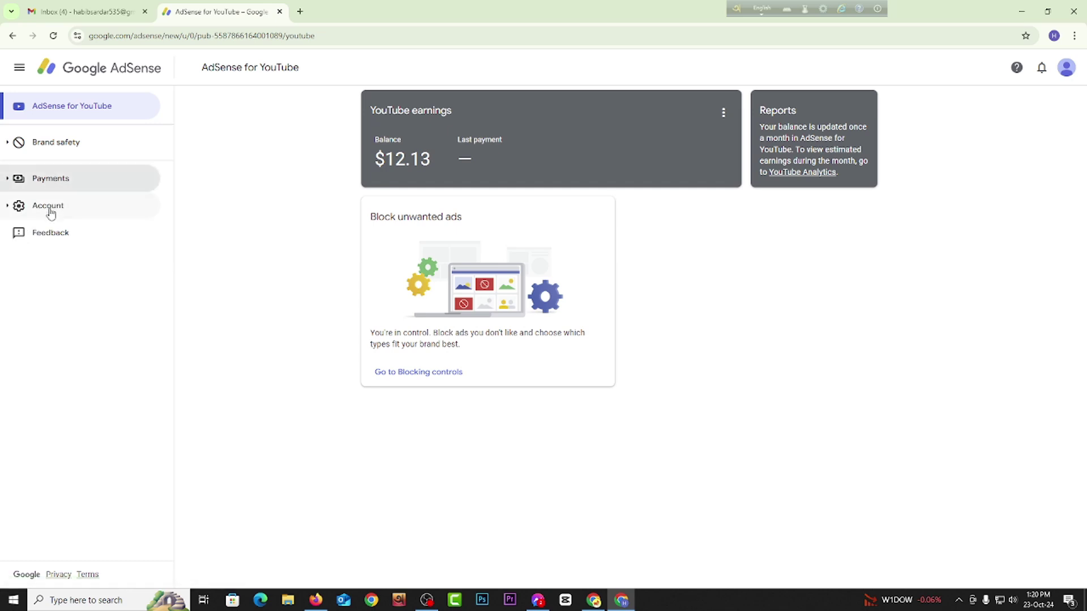
left_click(51, 182)
left_click(64, 218)
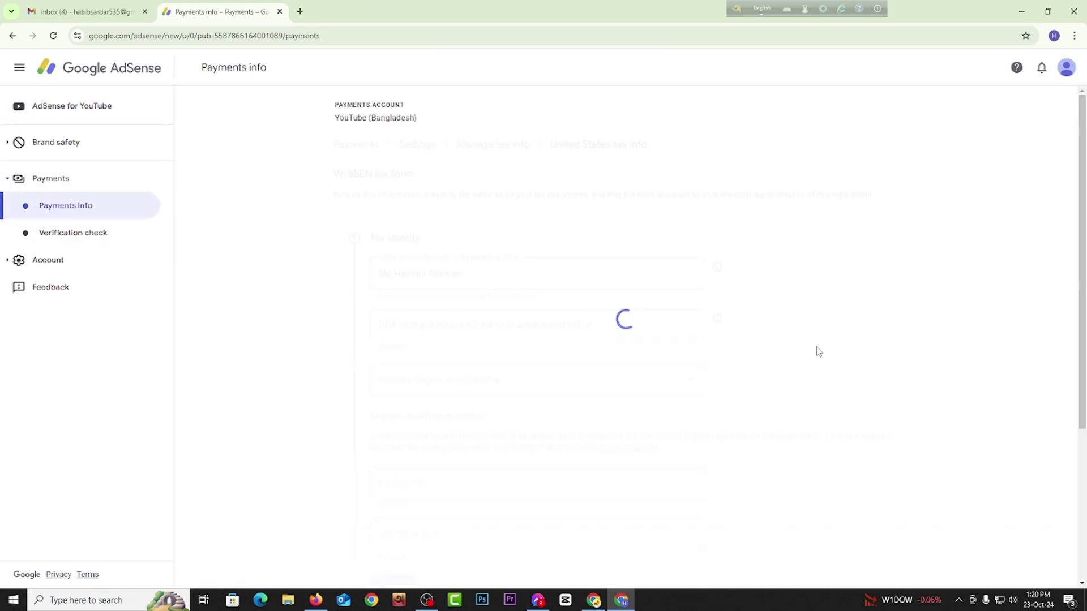
double_click(369, 427)
left_click(473, 529)
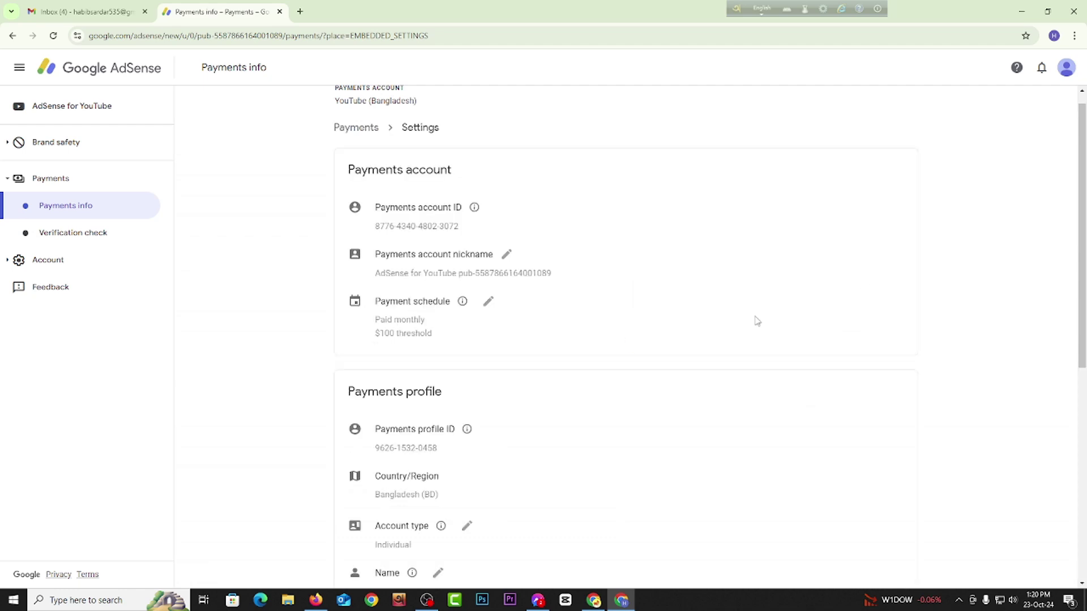
scroll(679, 334, "down", 8)
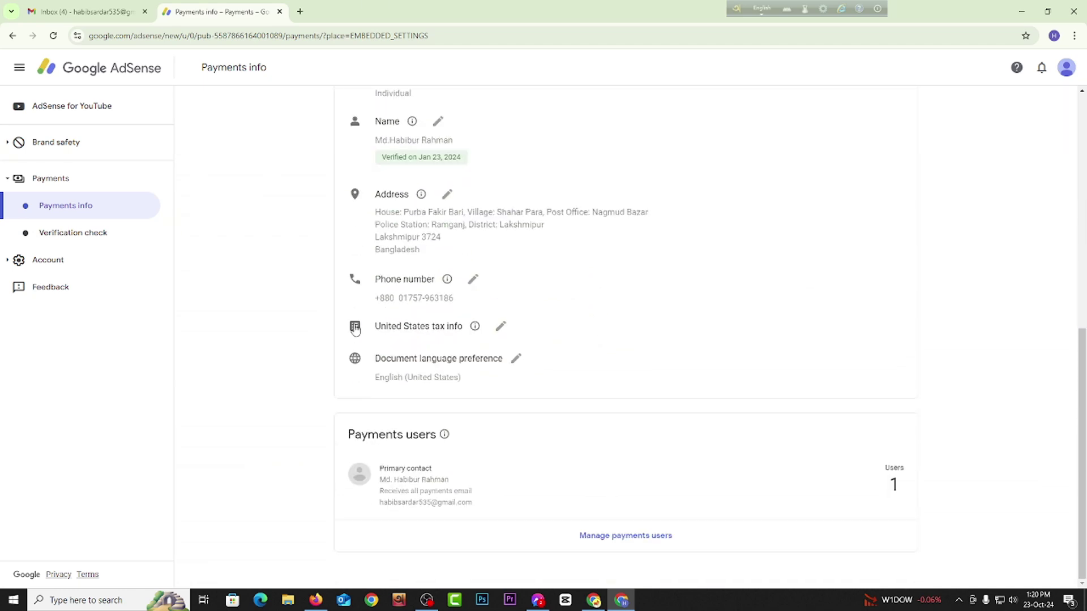
left_click(501, 326)
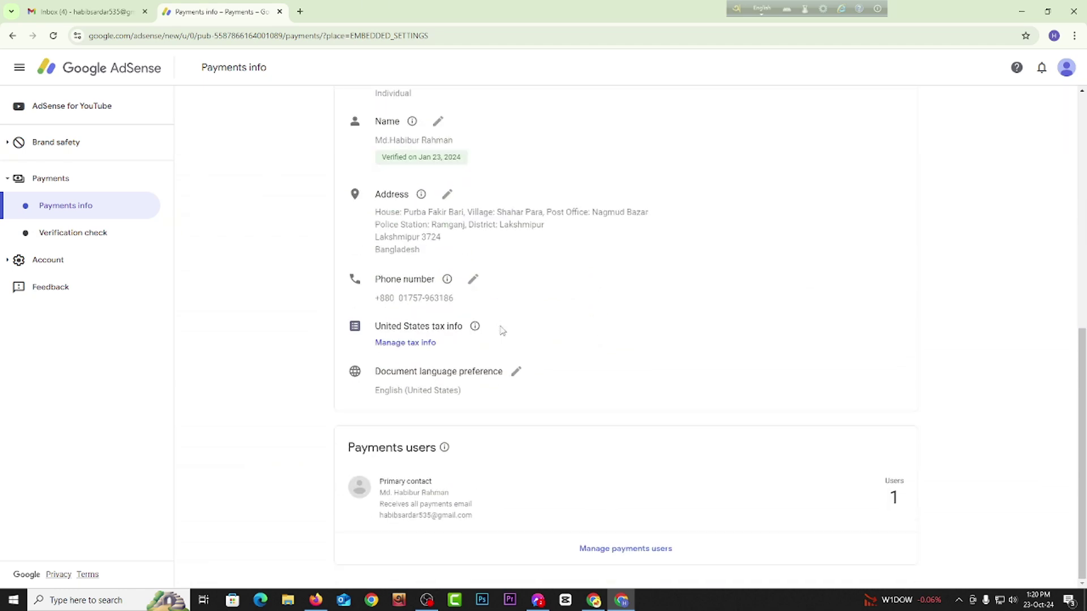
left_click(420, 344)
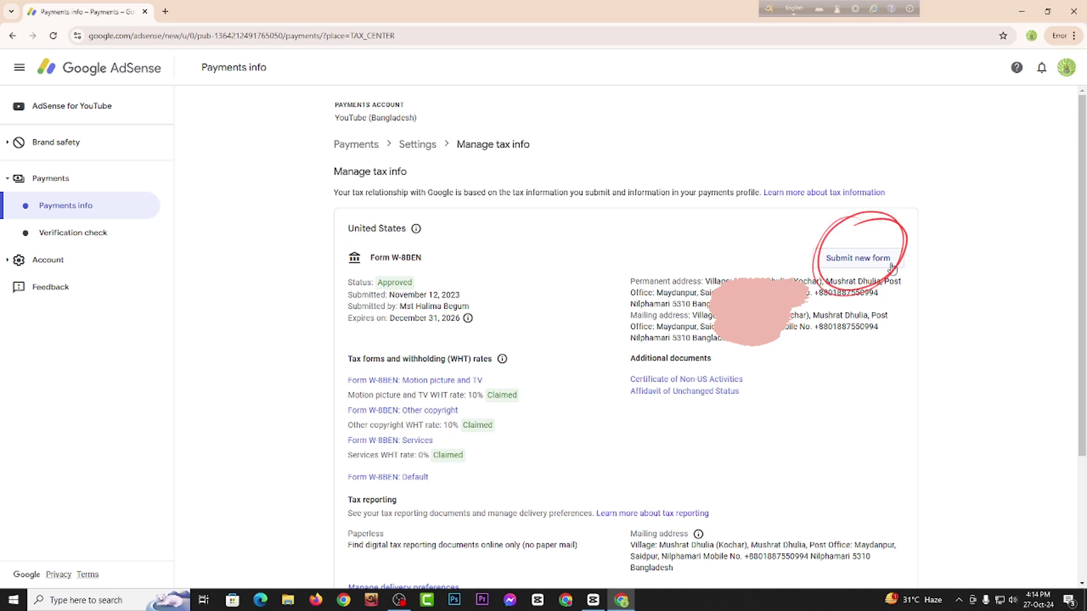
Step: Start a new tax form submission in place of the existing W-8BEN form, proceeding to the identity verification window
mouse_move(343, 266)
left_mouse_down()
mouse_move(388, 357)
mouse_move(481, 487)
mouse_move(345, 378)
mouse_move(346, 278)
left_mouse_up()
left_click(530, 485)
left_click(504, 433)
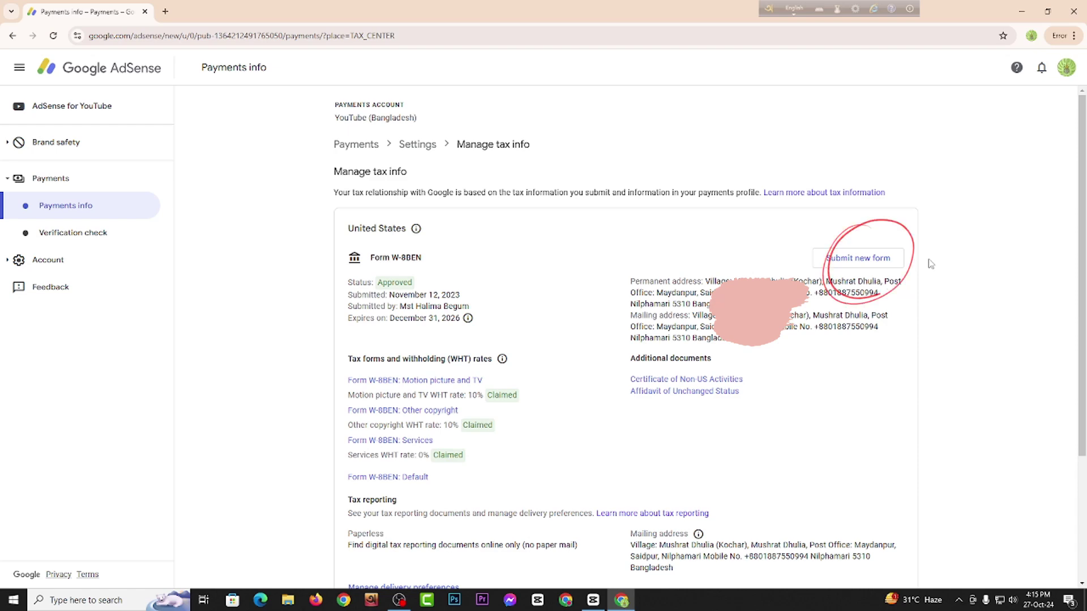
left_click(857, 261)
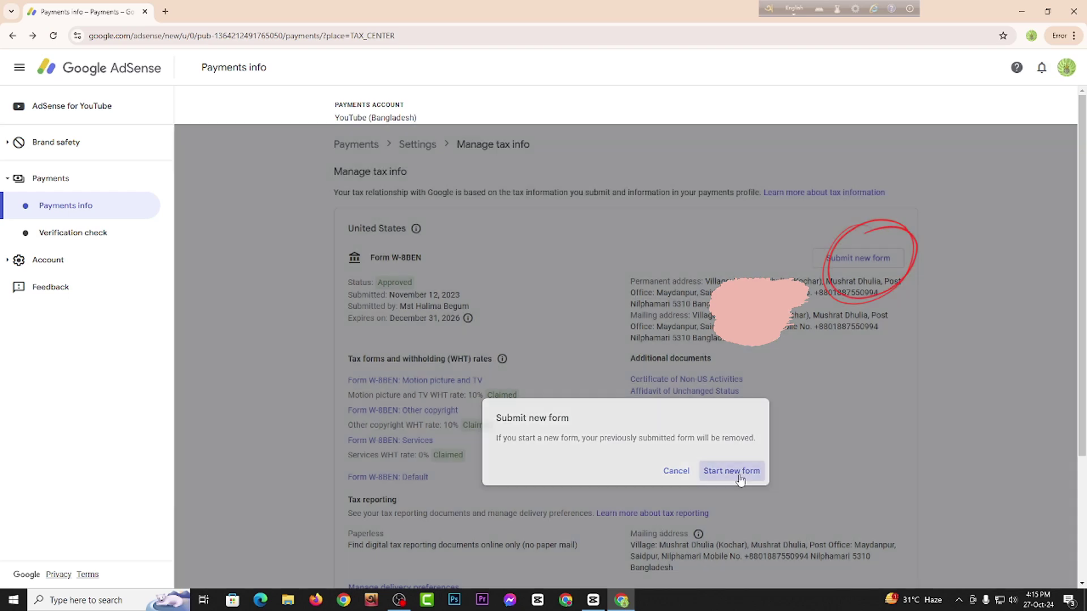
left_click(736, 474)
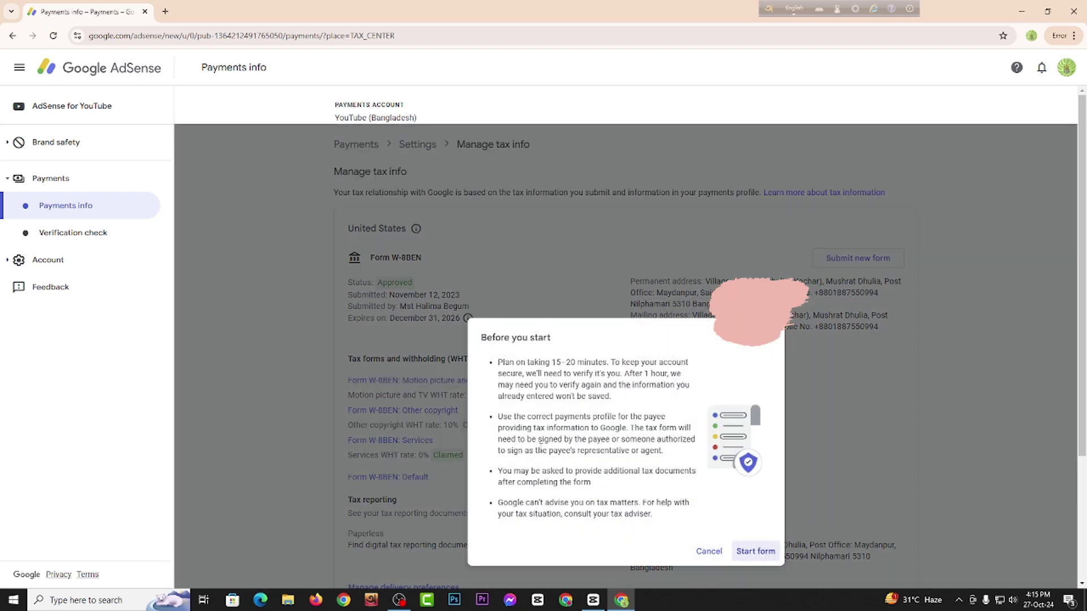
left_click(756, 551)
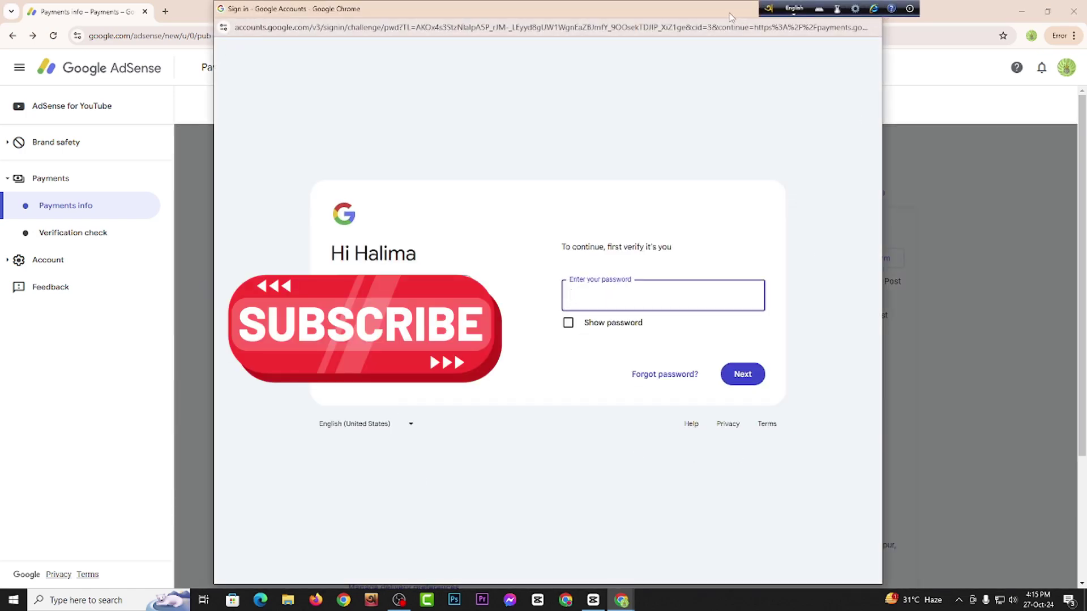
left_click_drag(727, 4, 748, 94)
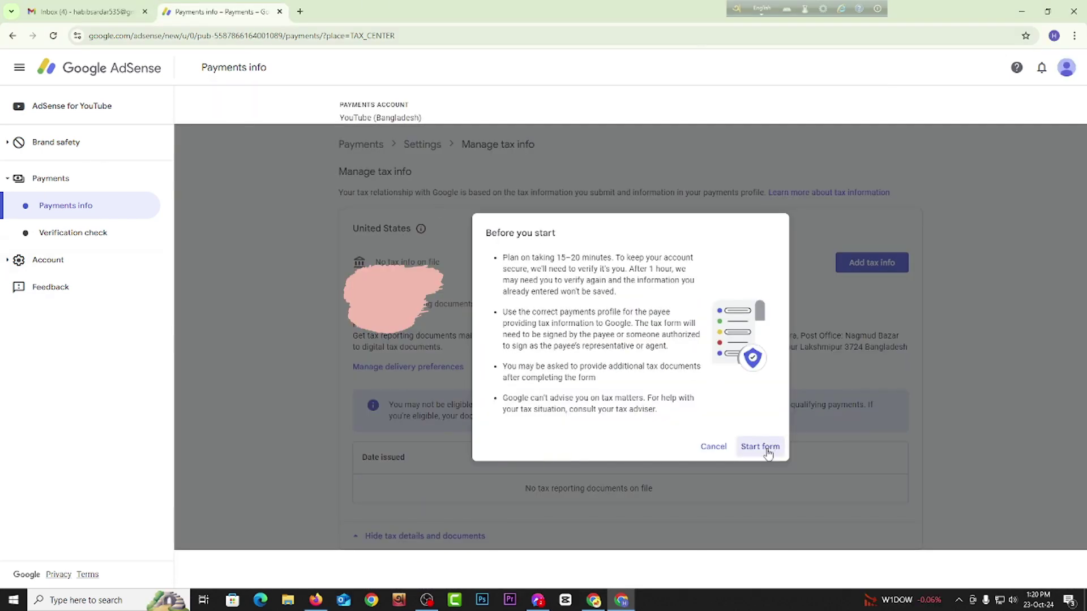
Step: Start the United States tax form and verify the identity by entering the account password
left_click(767, 451)
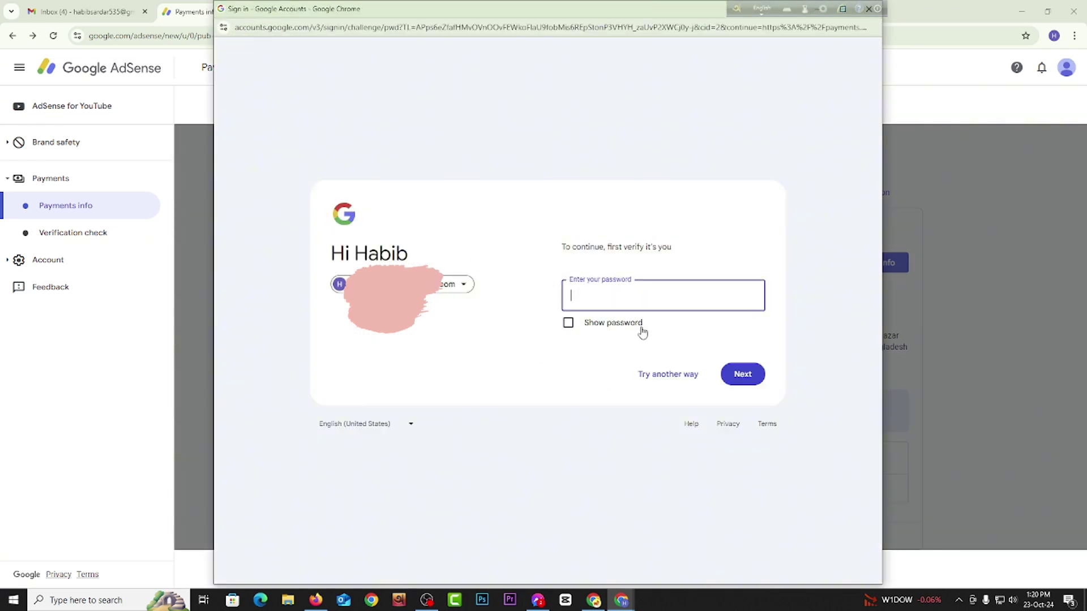
left_click(635, 295)
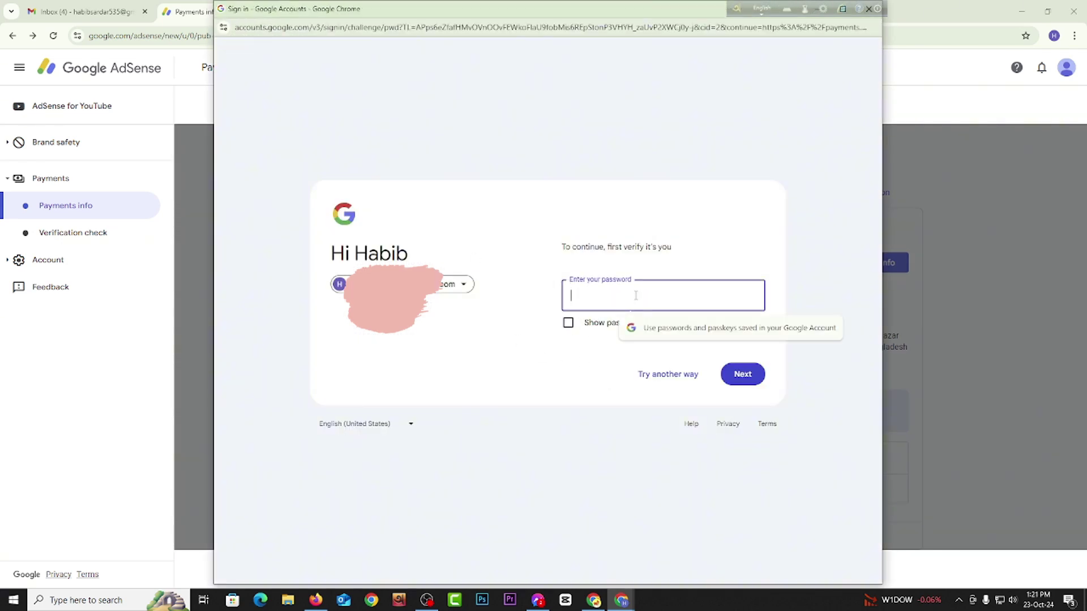
key("ctrl+v")
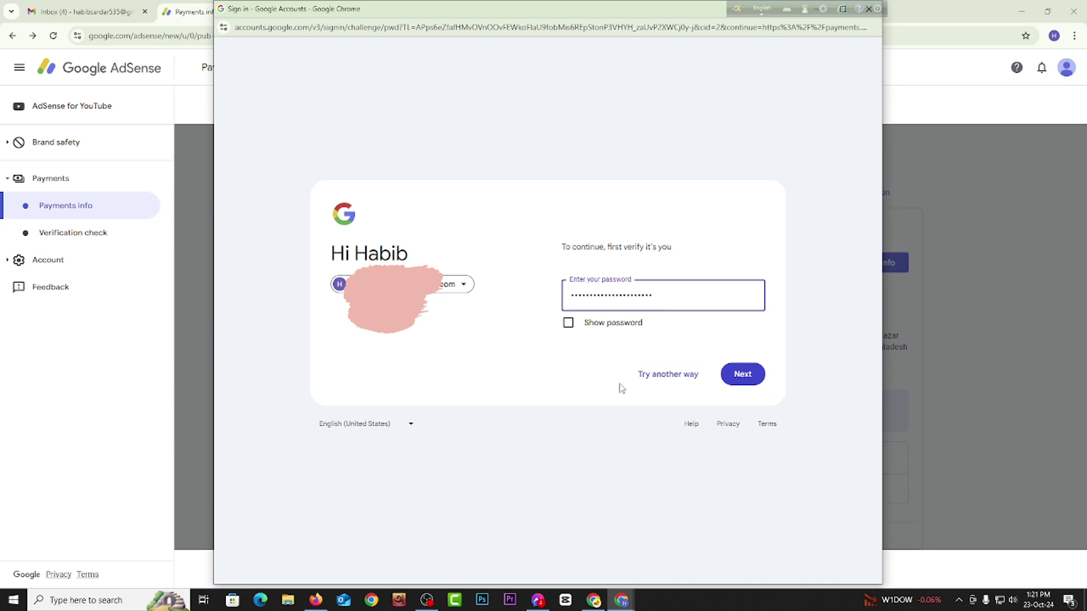
left_click(760, 382)
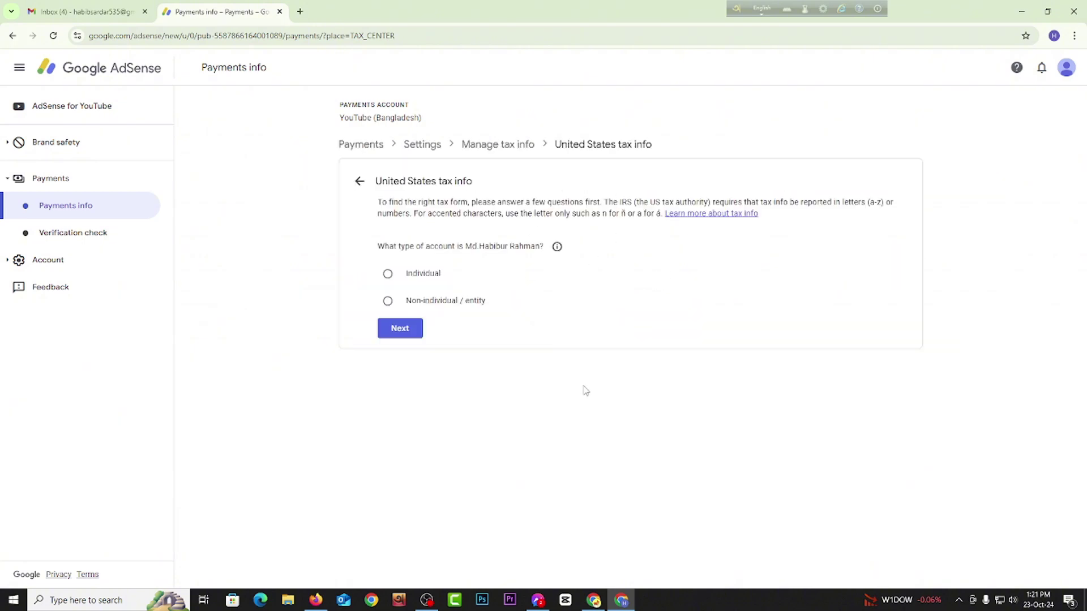
Step: Set the account type to Individual in the United States tax info questions and continue
left_click_drag(375, 182, 520, 180)
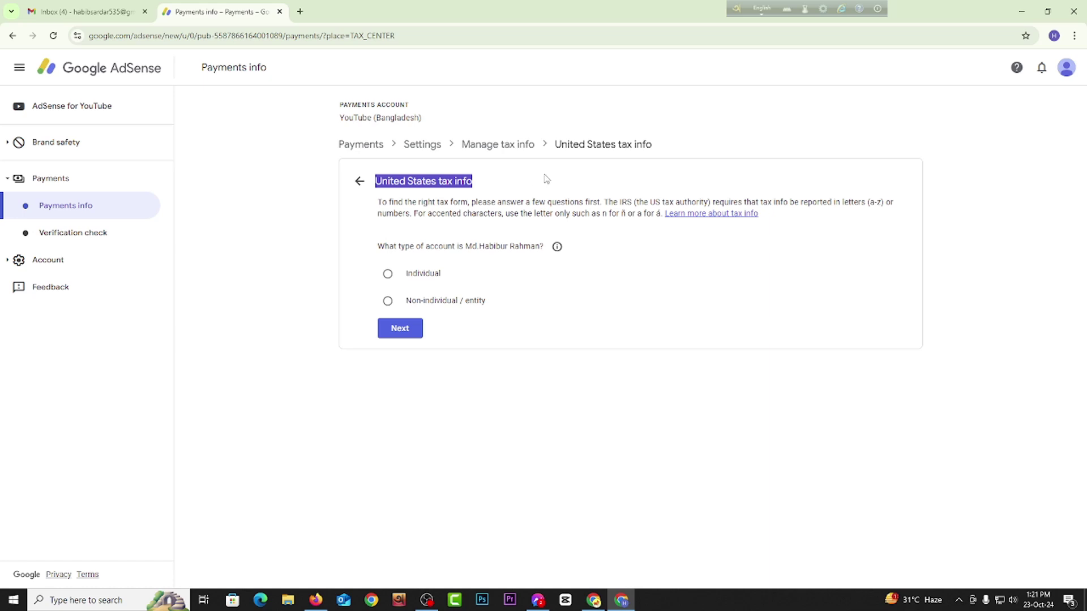
left_click(516, 202)
left_click_drag(378, 254, 634, 258)
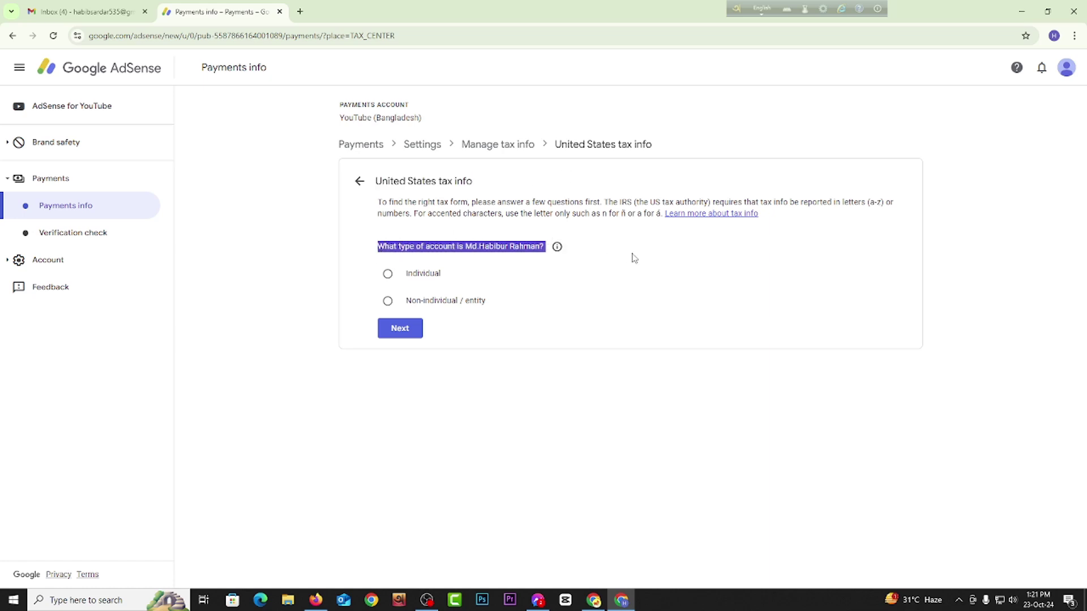
left_click(352, 262)
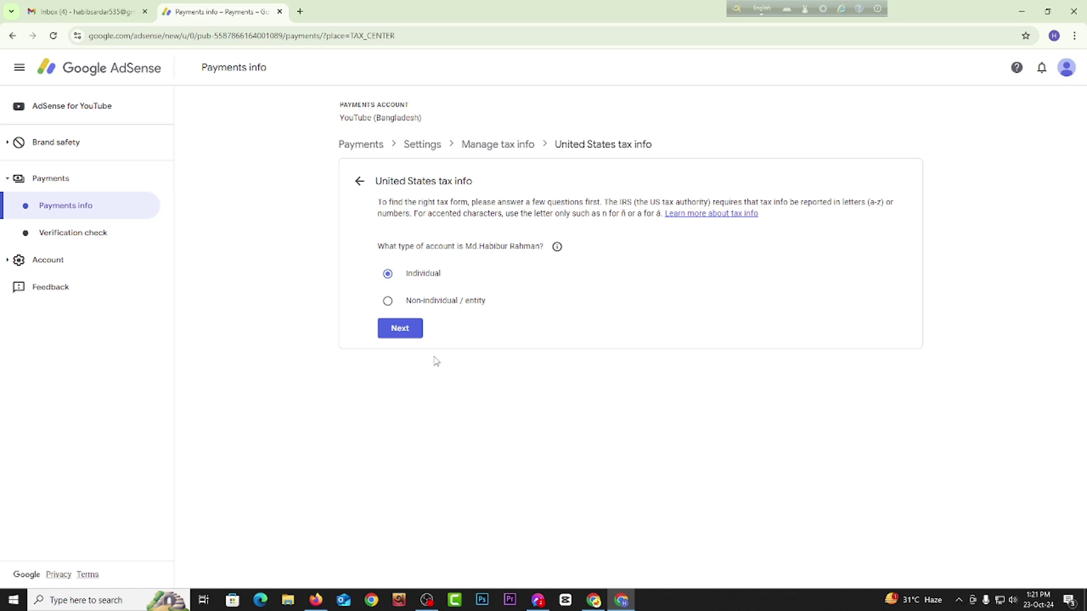
left_click(404, 337)
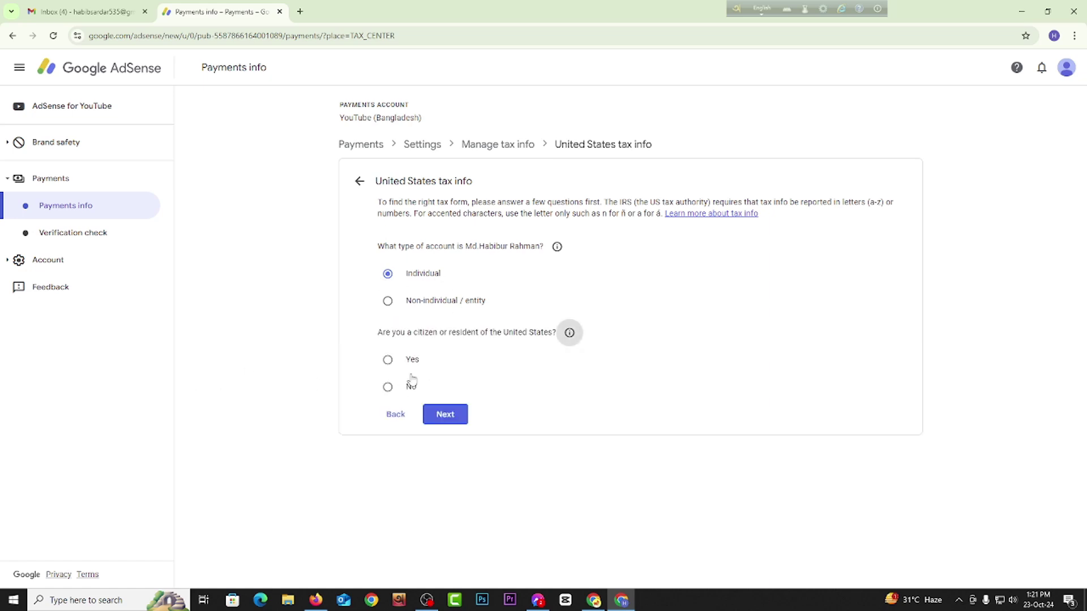
Step: Answer No to being a US citizen or resident, and start the W-8BEN form as the W-8 type
left_click_drag(381, 338, 615, 345)
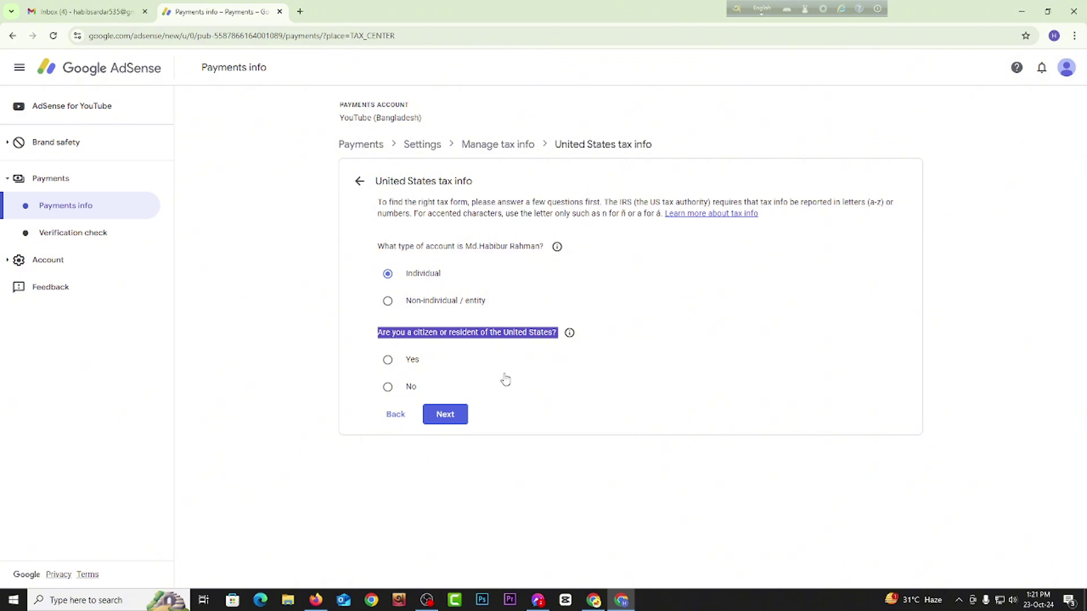
left_click(387, 386)
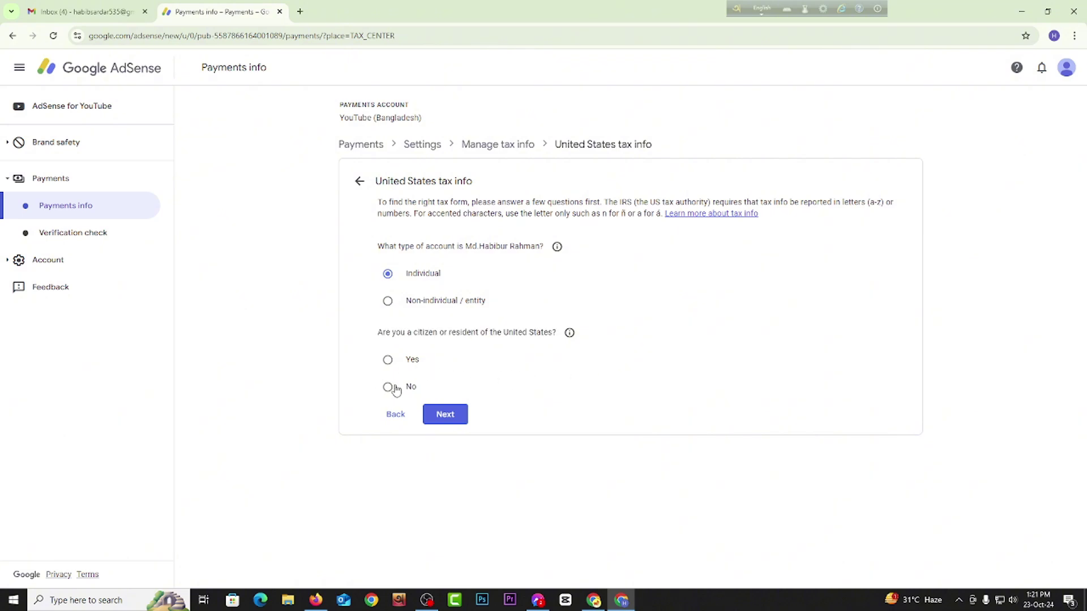
left_click(445, 415)
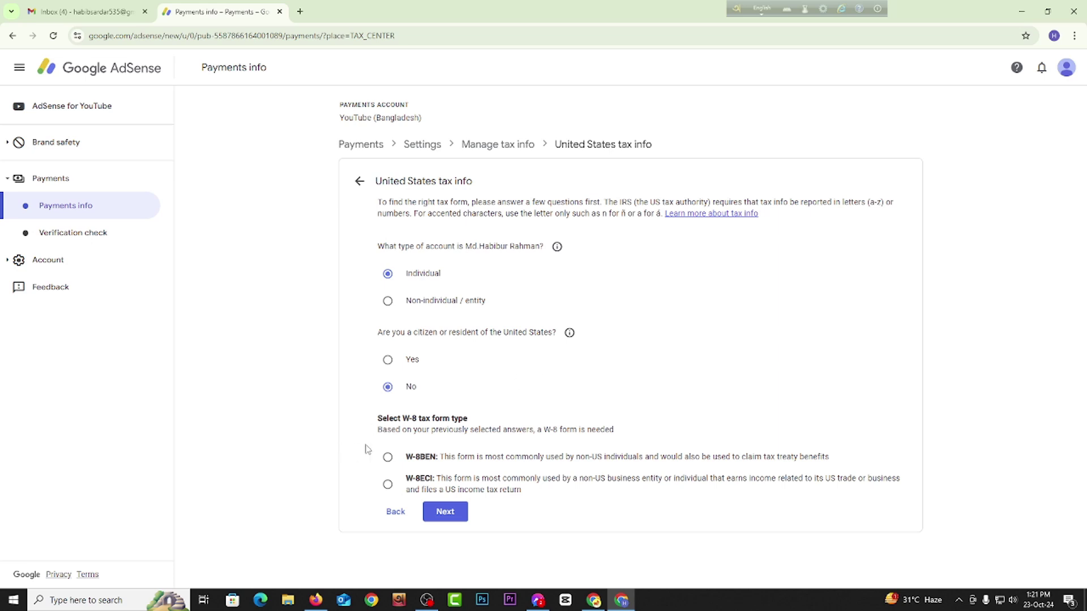
left_click(388, 457)
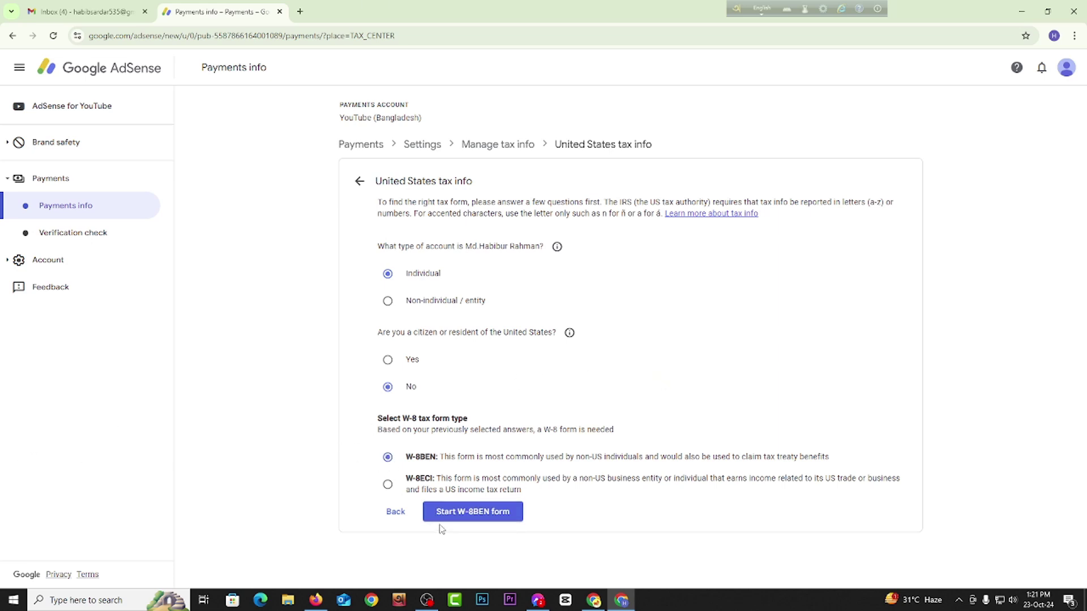
left_click(505, 518)
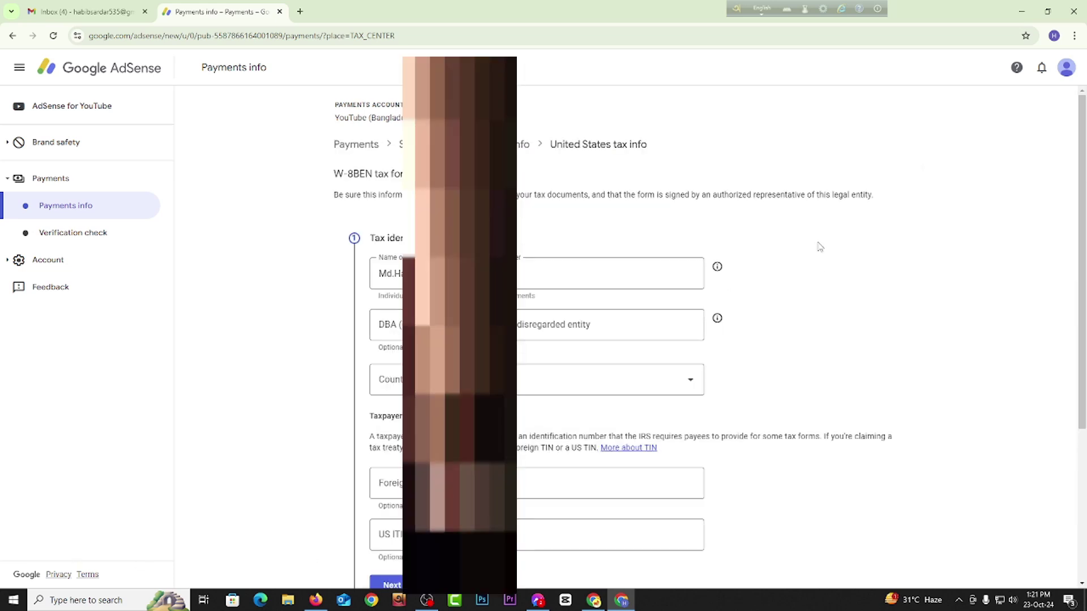
Step: Set the country in the tax identity section of the W-8BEN form to Bangladesh
scroll(781, 248, "down", 2)
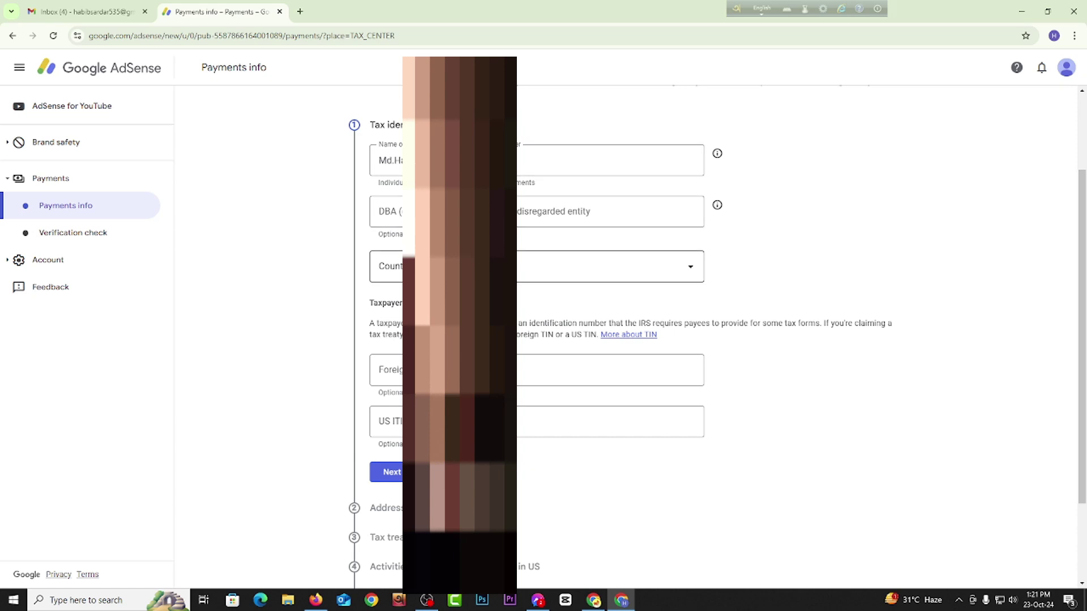
left_click(460, 212)
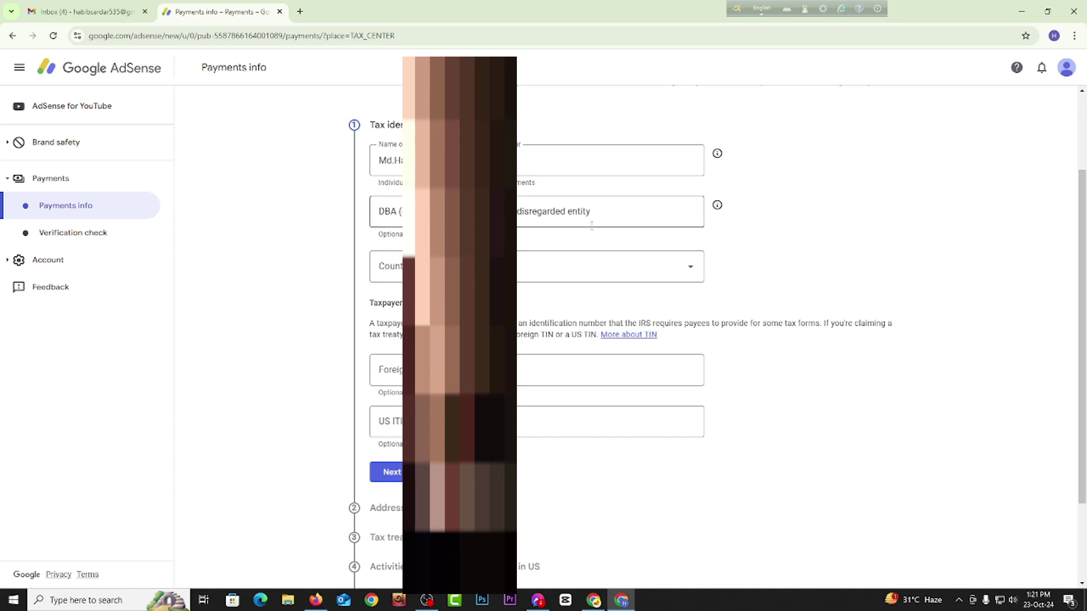
left_click(395, 268)
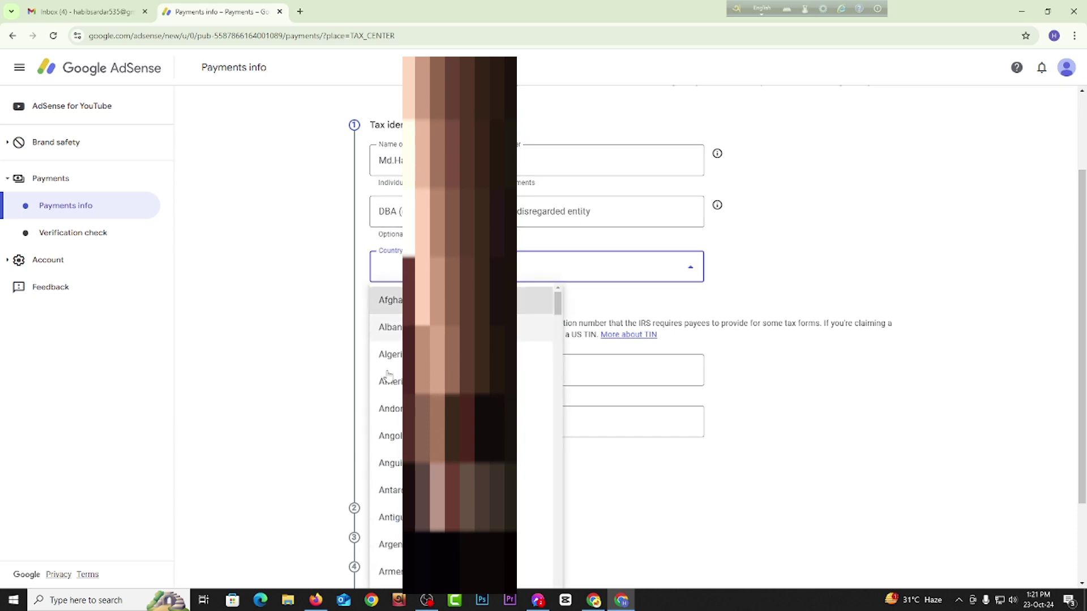
scroll(532, 444, "down", 6)
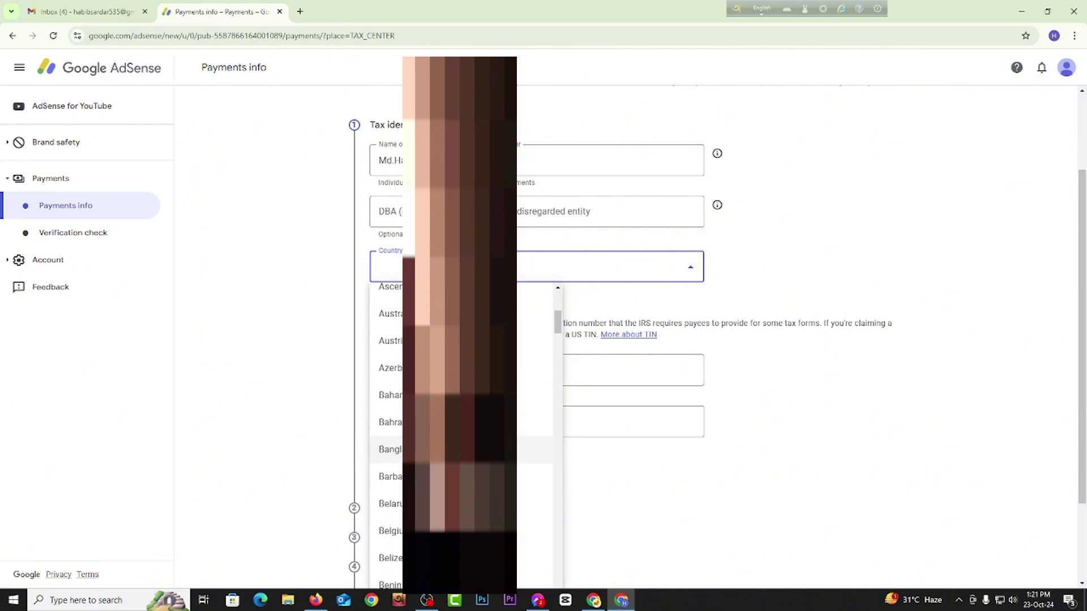
left_click(459, 449)
Step: Enter the foreign TIN in the taxpayer identification section and try to continue to the address section
scroll(738, 293, "down", 2)
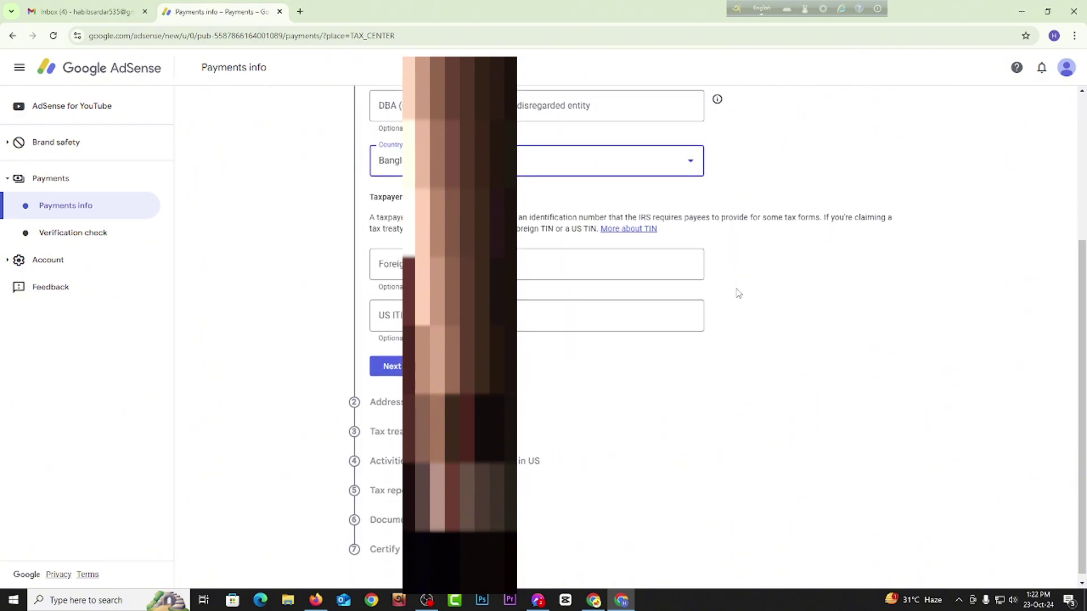
key("Tab")
left_click(358, 262)
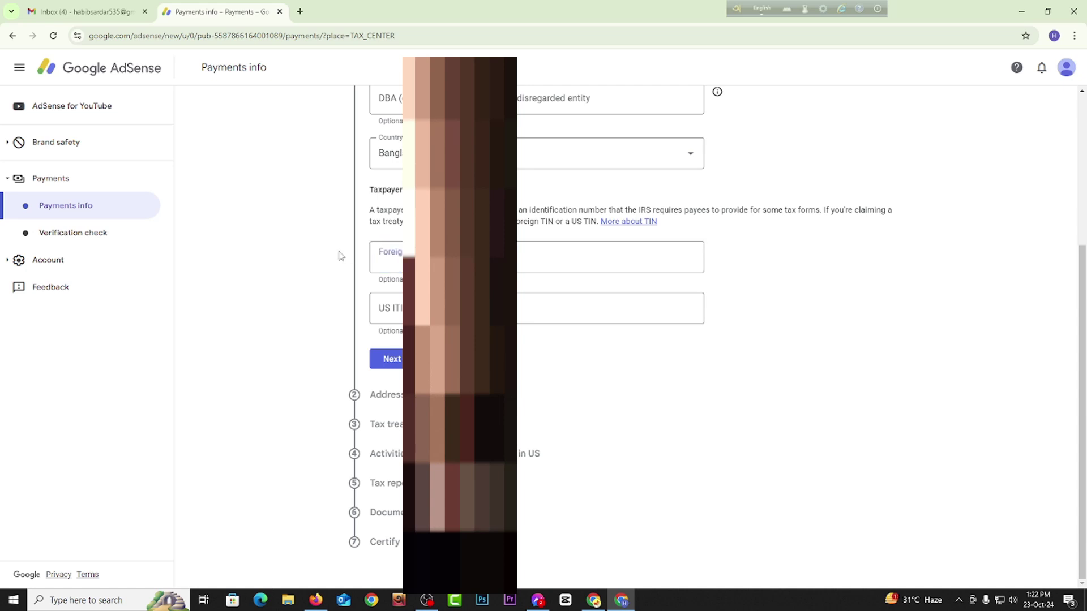
left_click(379, 257)
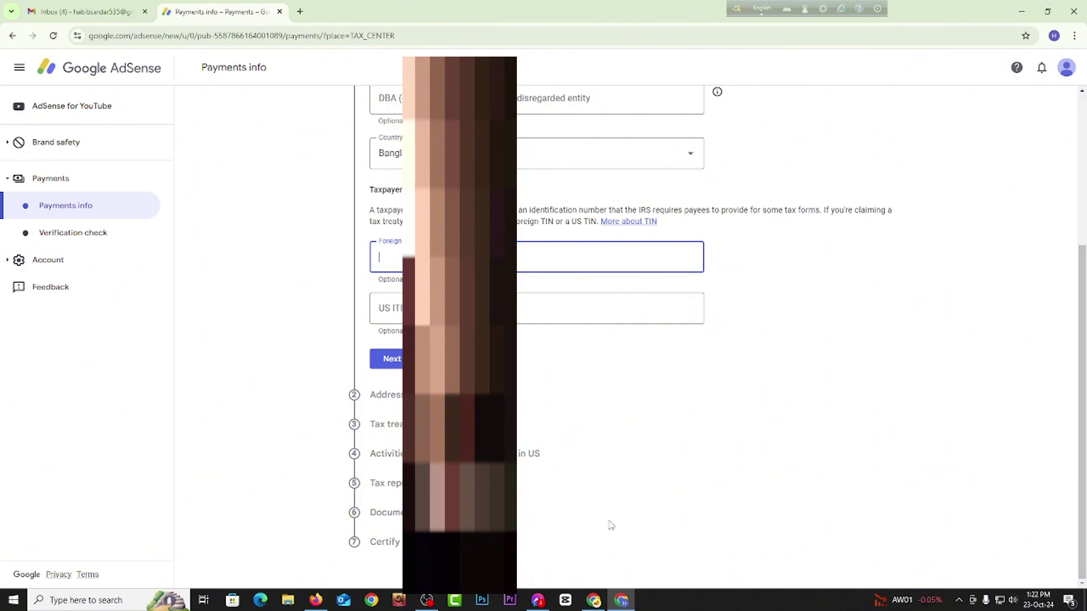
left_click(401, 251)
key("ctrl+v")
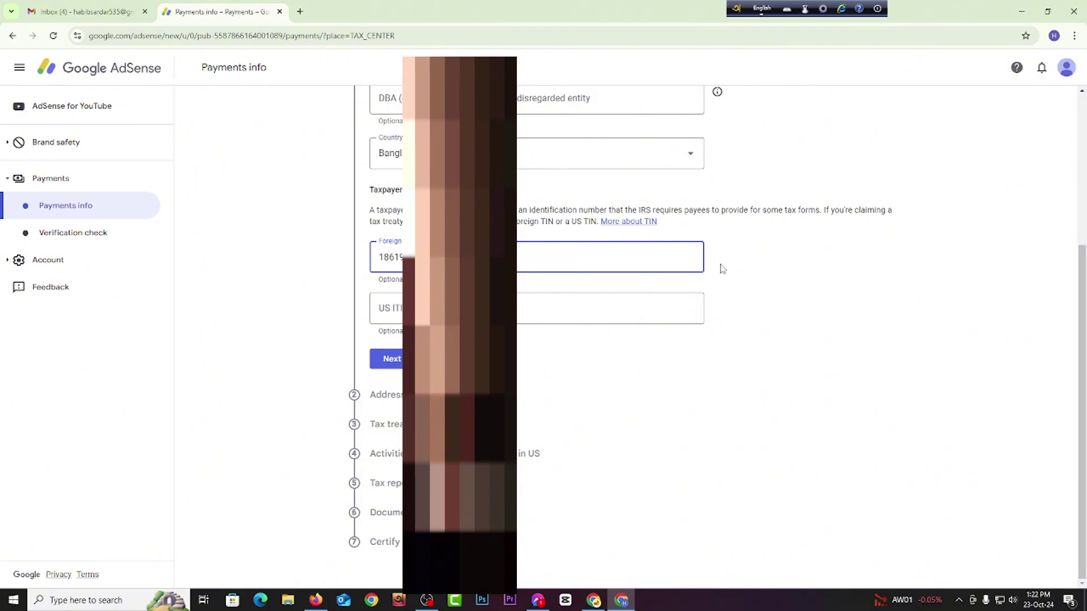
left_click(735, 282)
left_click(386, 359)
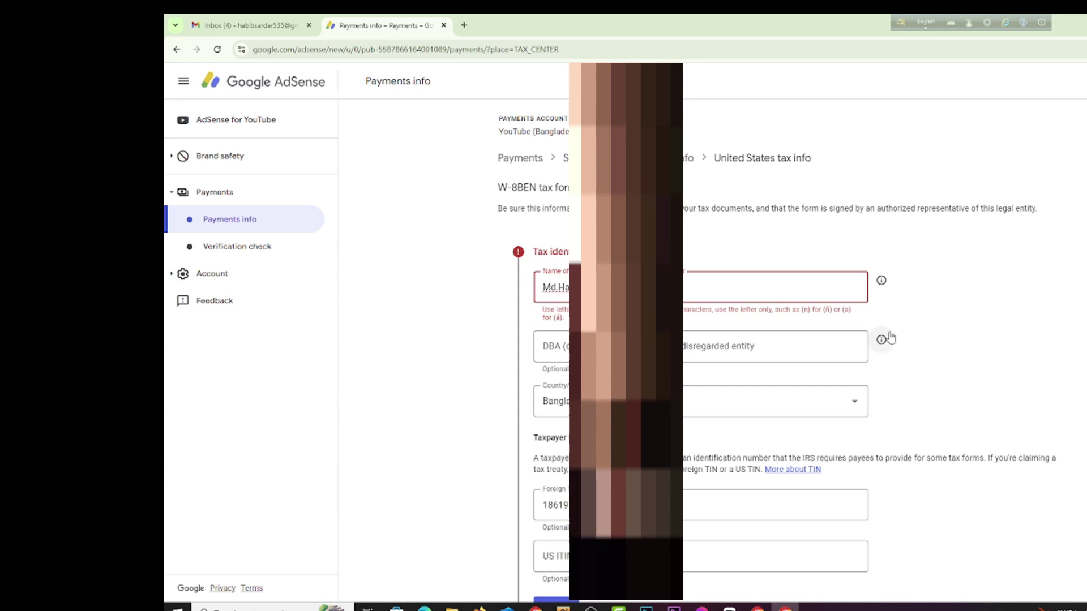
Step: Replace the period in the individual's name with a space and continue from tax identity to the address section
key("BackSpace")
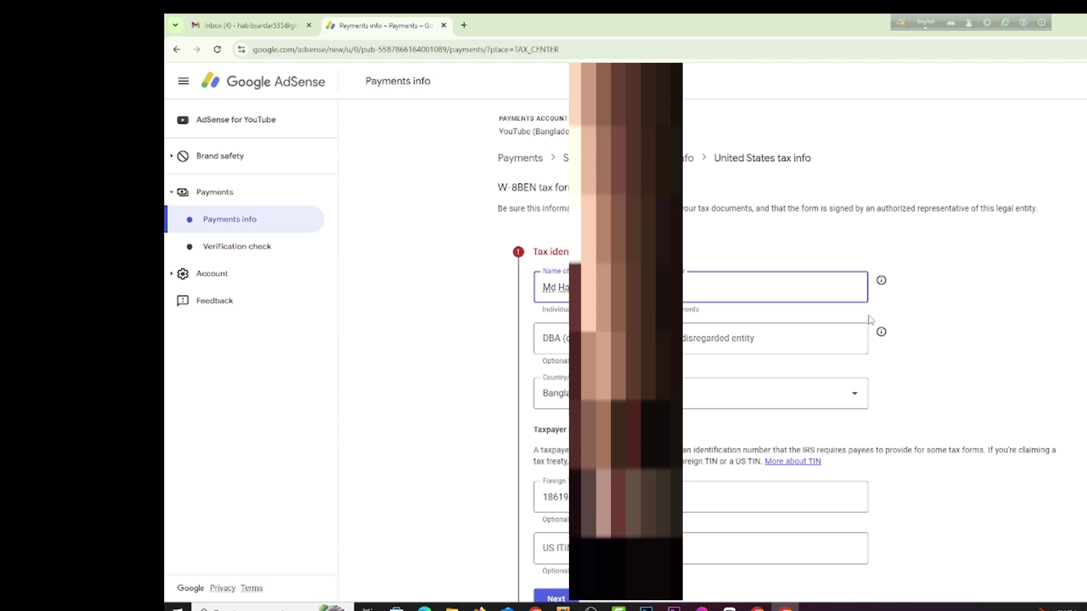
left_click(1008, 284)
scroll(728, 339, "down", 4)
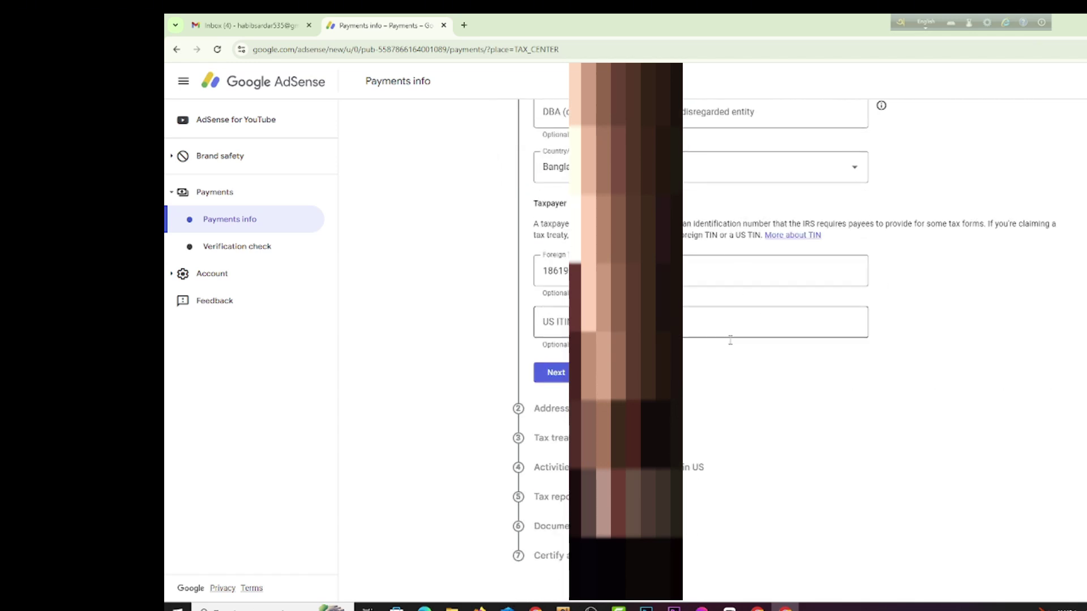
left_click(560, 368)
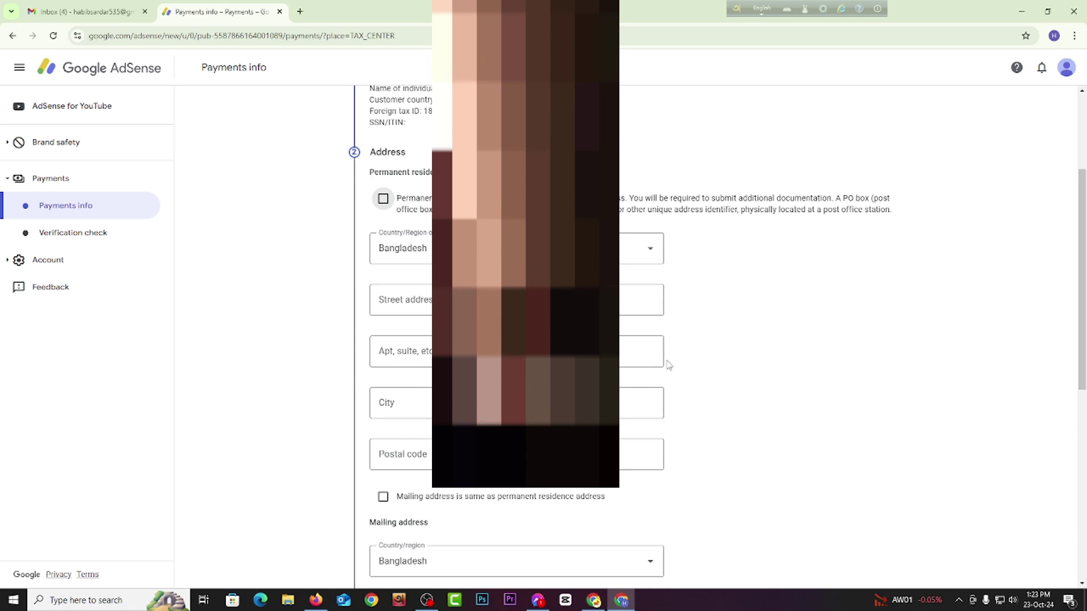
Step: Mark the permanent residence address as an in-care-of or PO box address and fill in its street, apartment, city and postal code fields
left_click(380, 205)
scroll(778, 410, "down", 2)
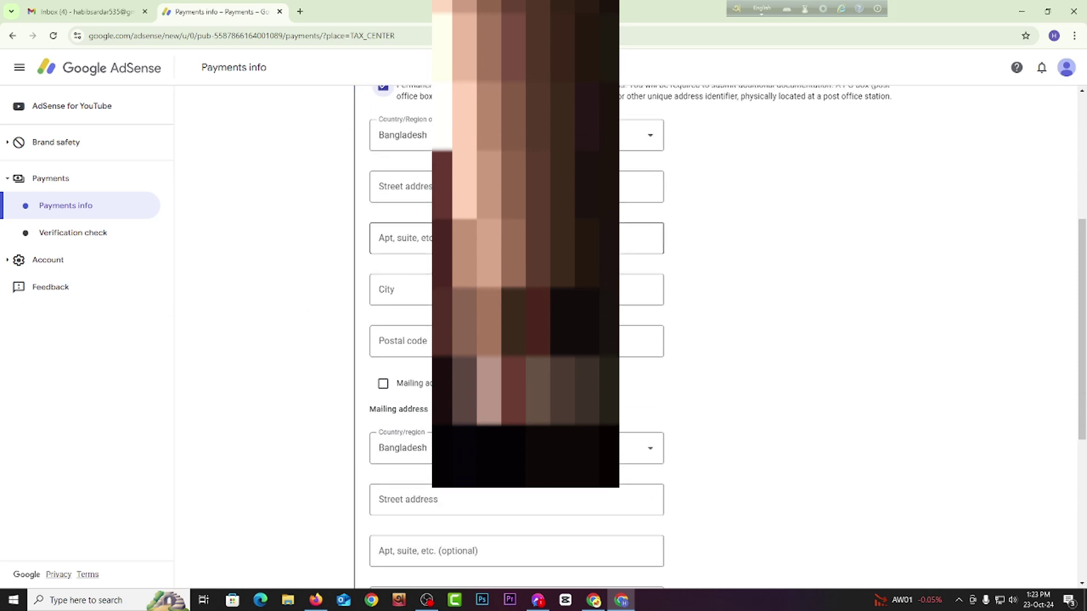
left_click(417, 185)
left_click(295, 240)
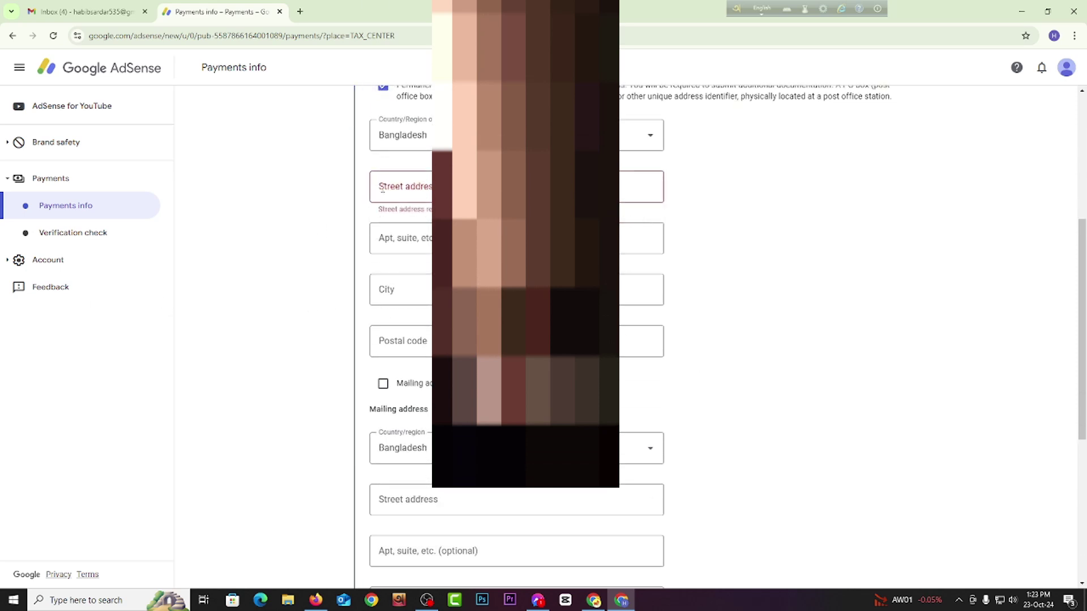
left_click(399, 188)
left_click(424, 220)
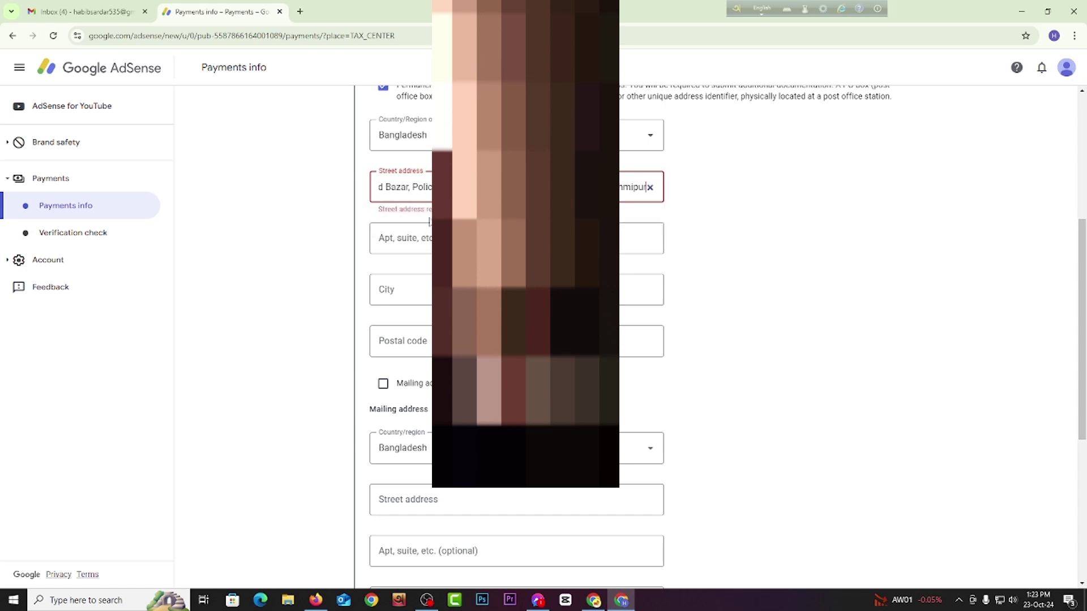
scroll(770, 432, "down", 1)
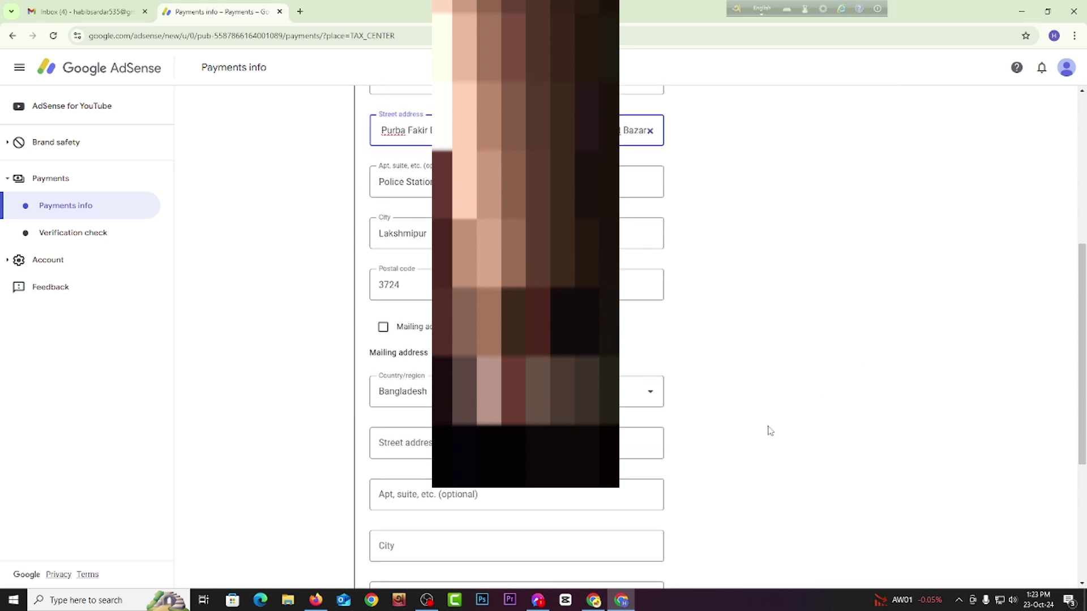
scroll(687, 348, "down", 2)
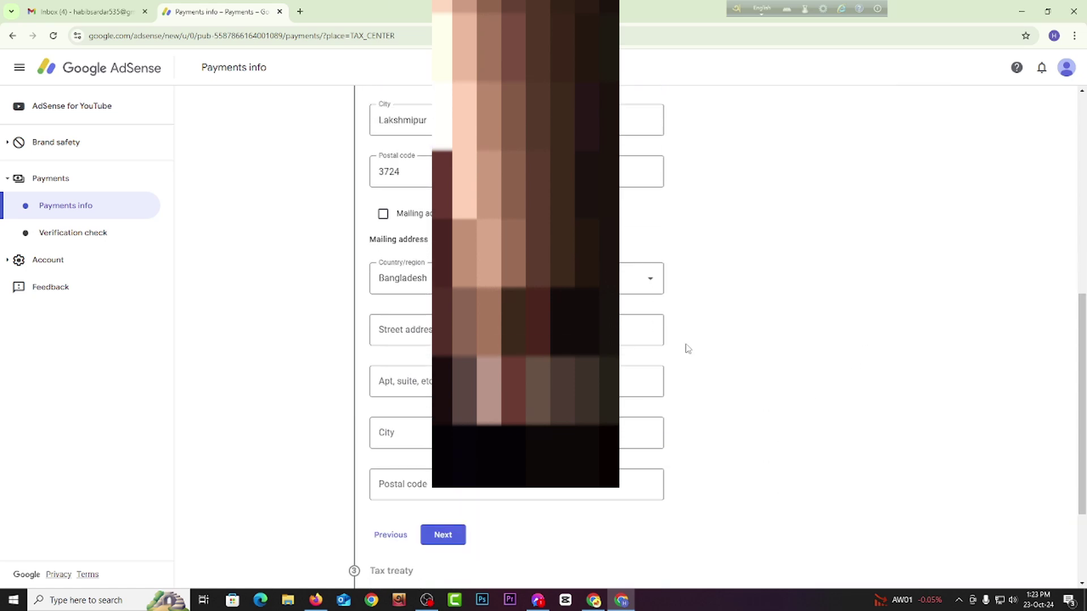
scroll(398, 210, "up", 3)
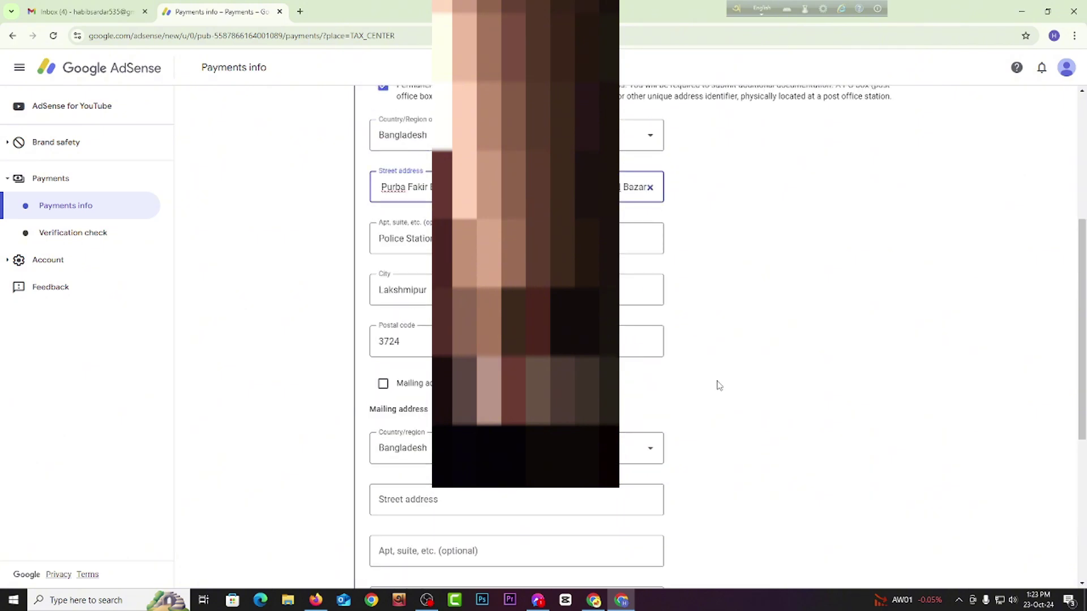
scroll(684, 362, "down", 3)
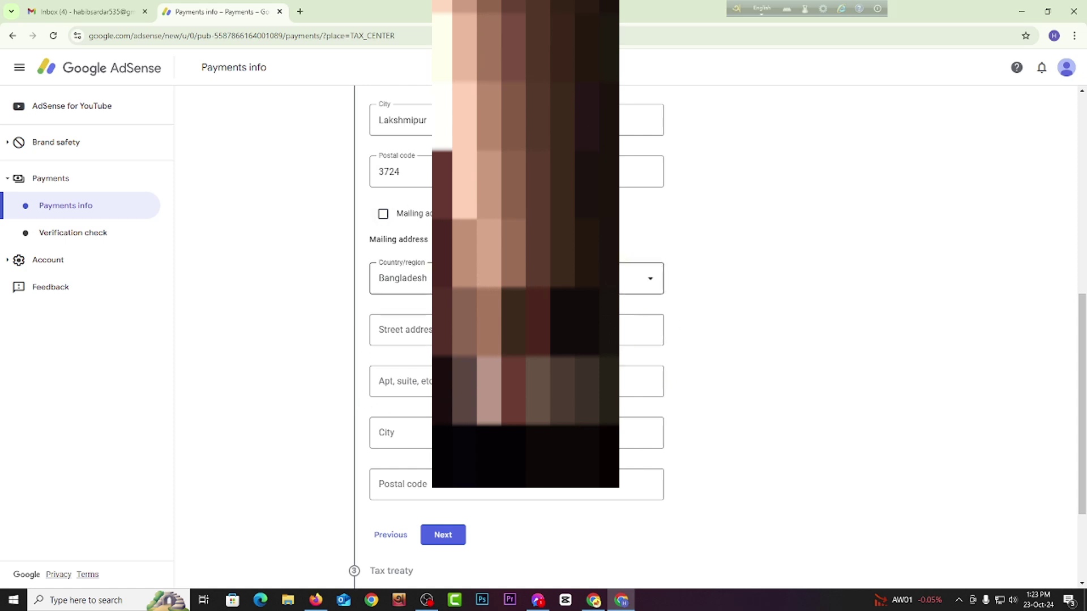
Step: Set the mailing address to be the same as the permanent residence address and continue to the tax treaty section
left_click(383, 214)
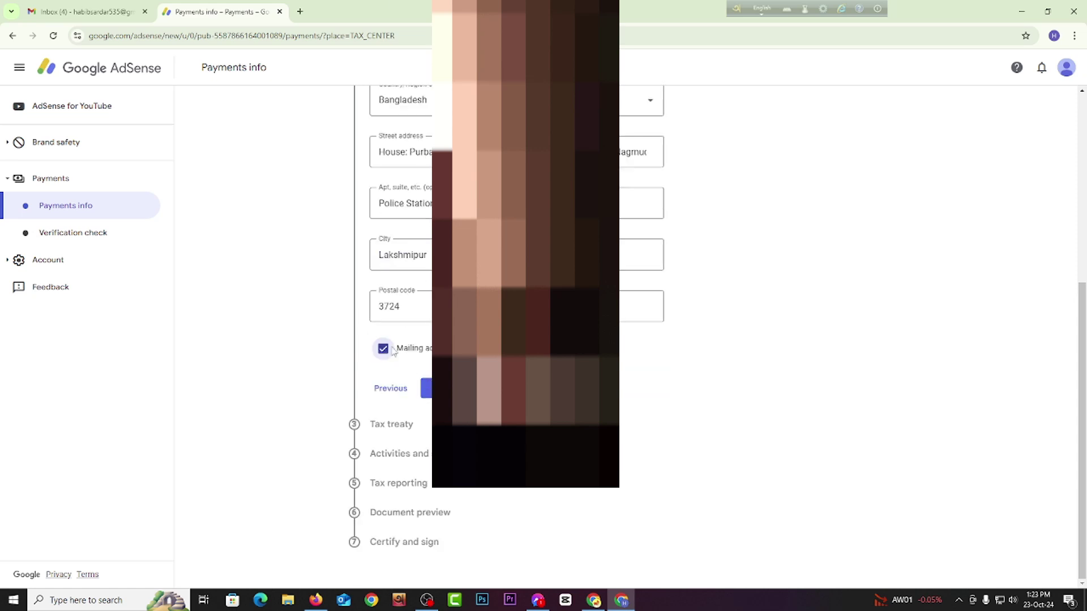
scroll(723, 352, "up", 4)
scroll(722, 352, "down", 4)
scroll(722, 349, "up", 3)
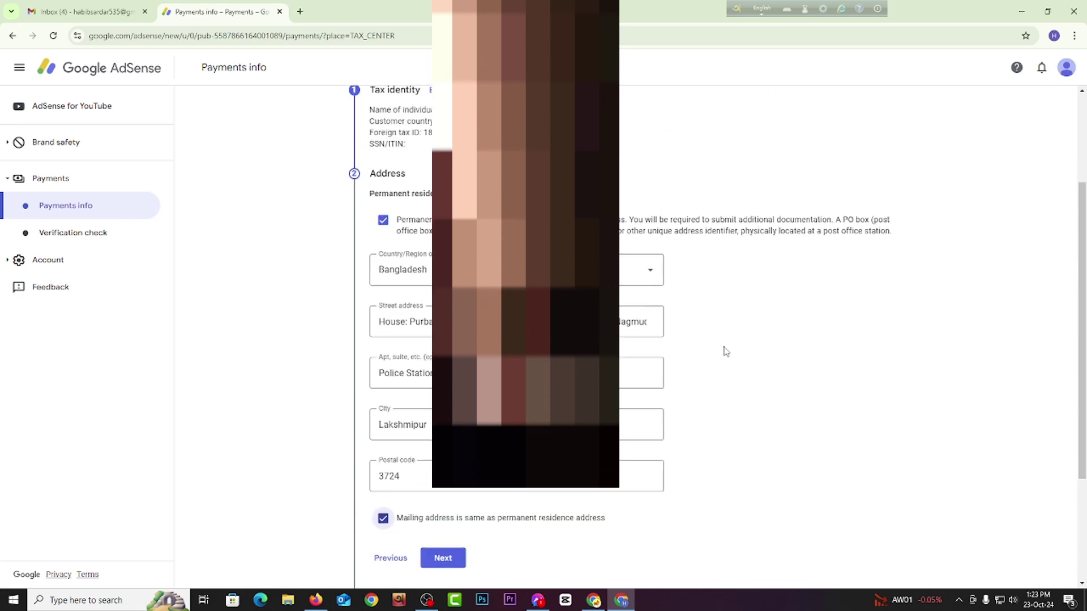
scroll(720, 352, "down", 3)
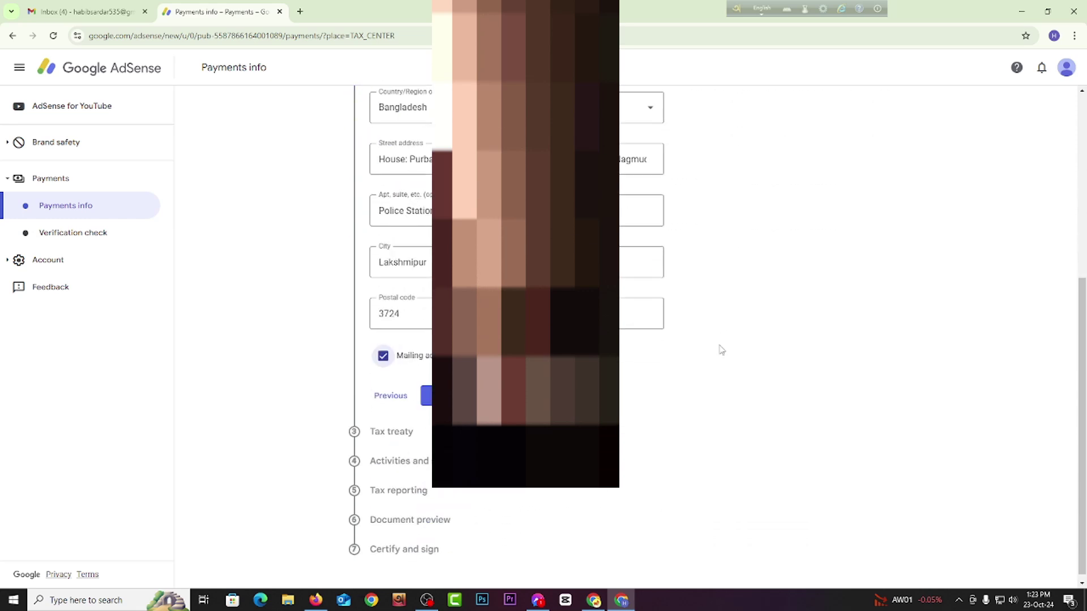
left_click(425, 388)
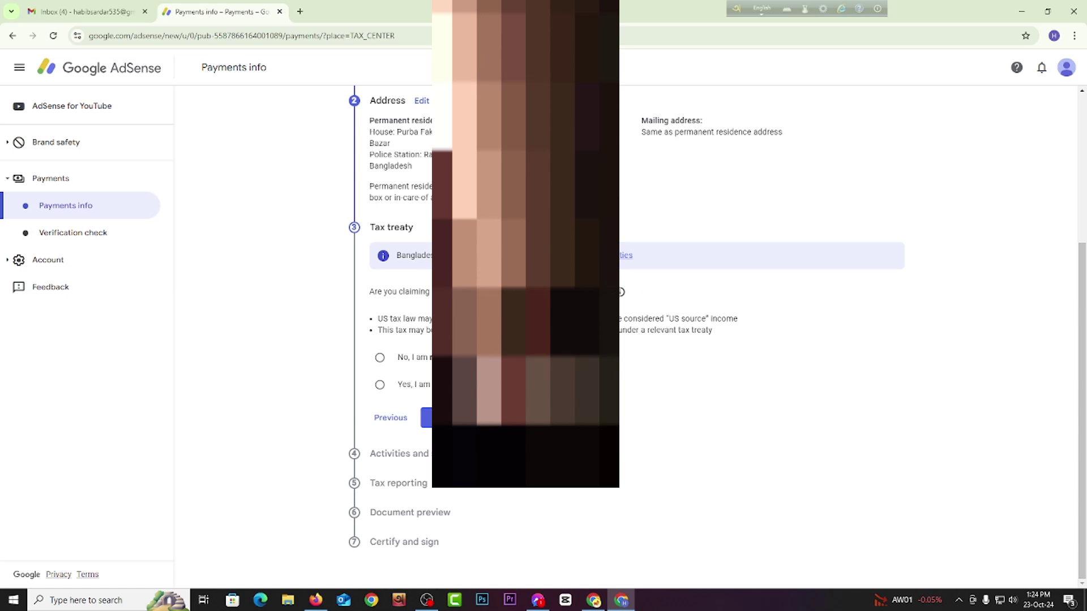
Step: Claim eligibility for a reduced withholding rate as a resident of a treaty country, with the country set to Bangladesh
left_click(379, 385)
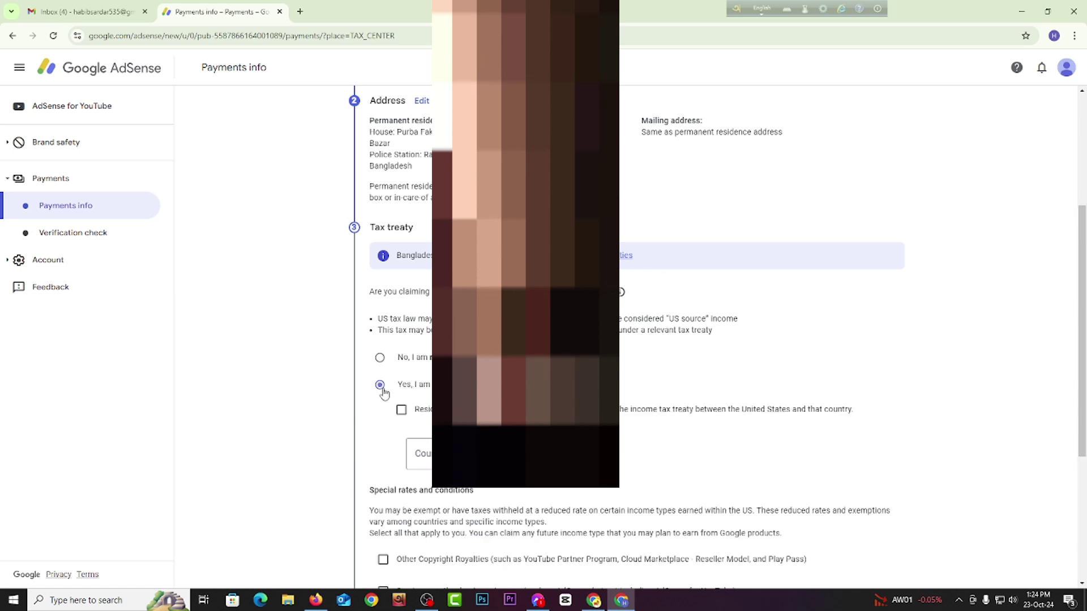
left_click(401, 410)
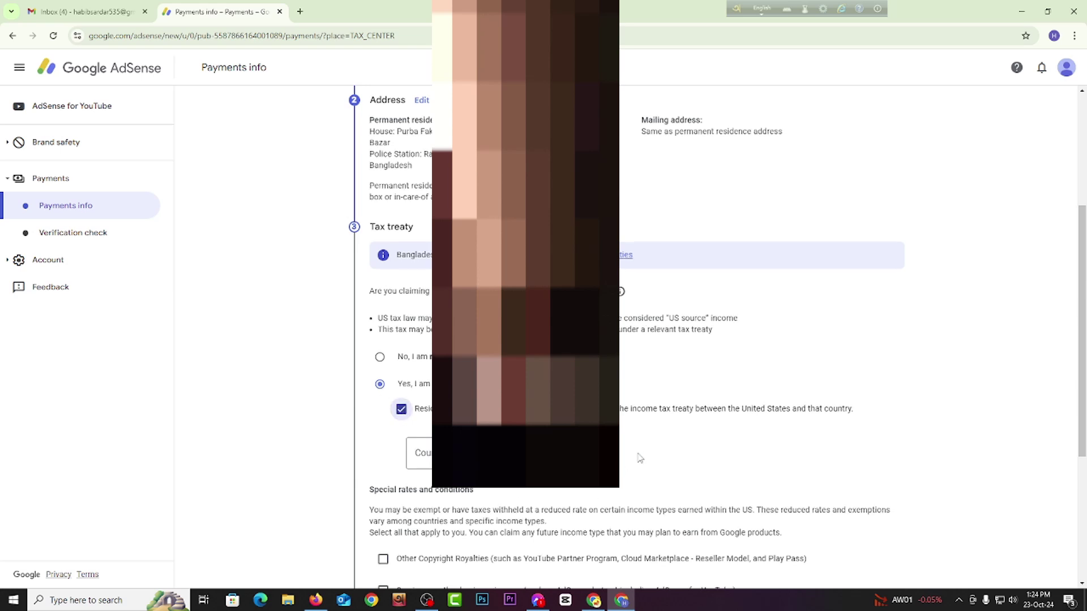
scroll(638, 458, "down", 2)
left_click(419, 340)
scroll(422, 216, "down", 5)
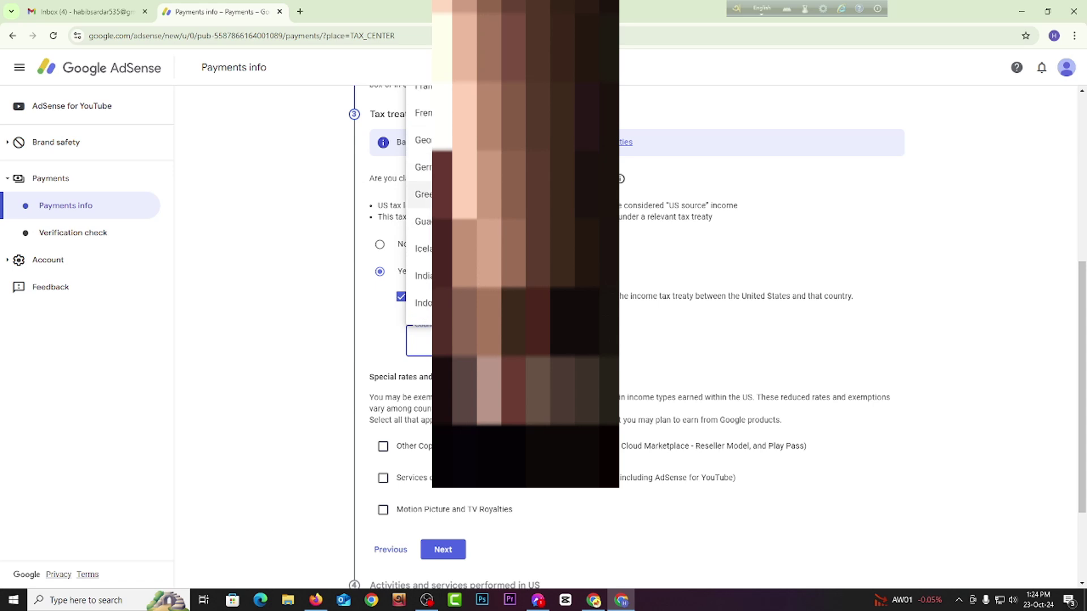
scroll(422, 227, "down", 8)
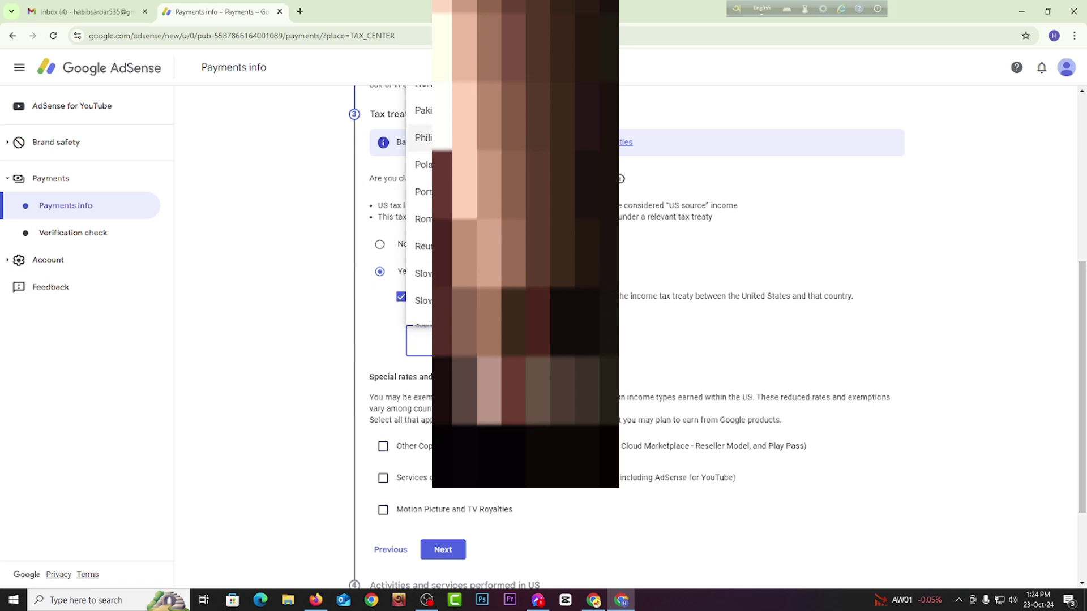
scroll(421, 244, "down", 3)
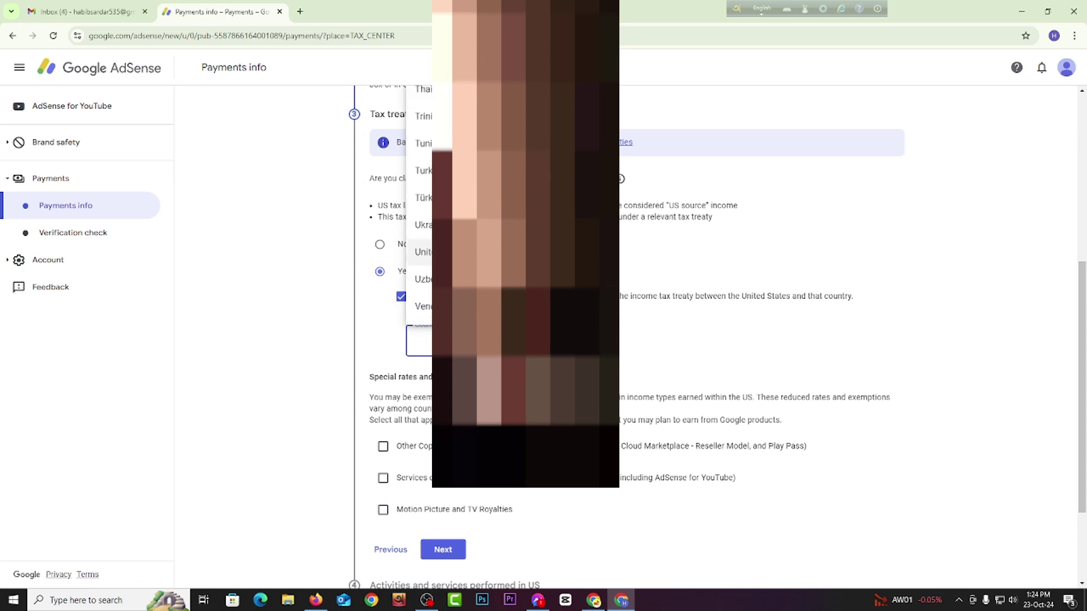
scroll(421, 244, "up", 18)
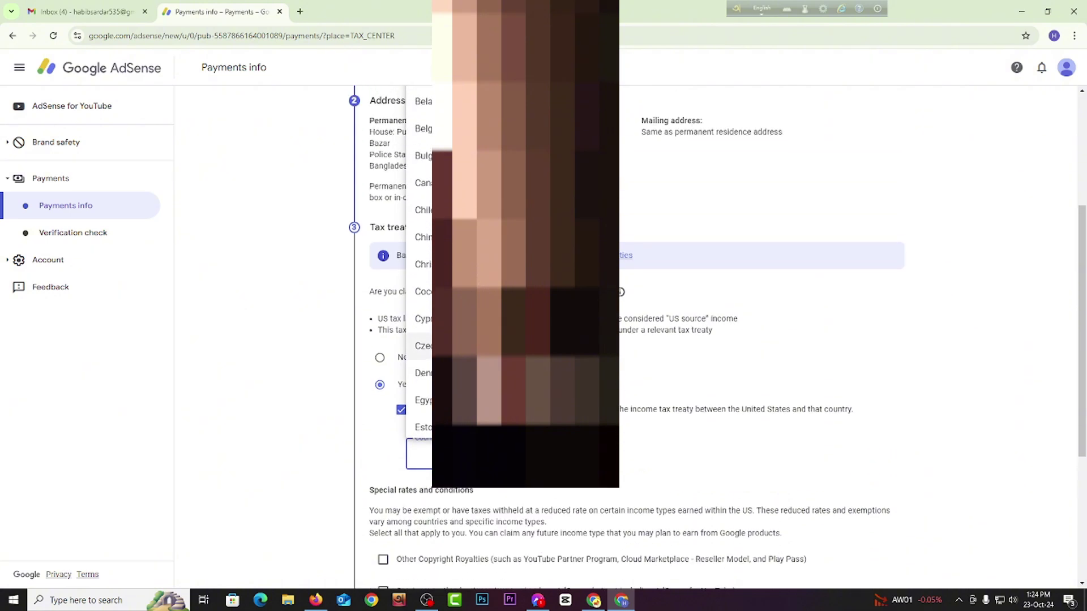
left_click(422, 160)
Step: Claim Other Copyright Royalties under Article 12 and paragraph 2 at the 10% reduced treaty rate, and confirm the treaty terms are met
scroll(730, 379, "down", 4)
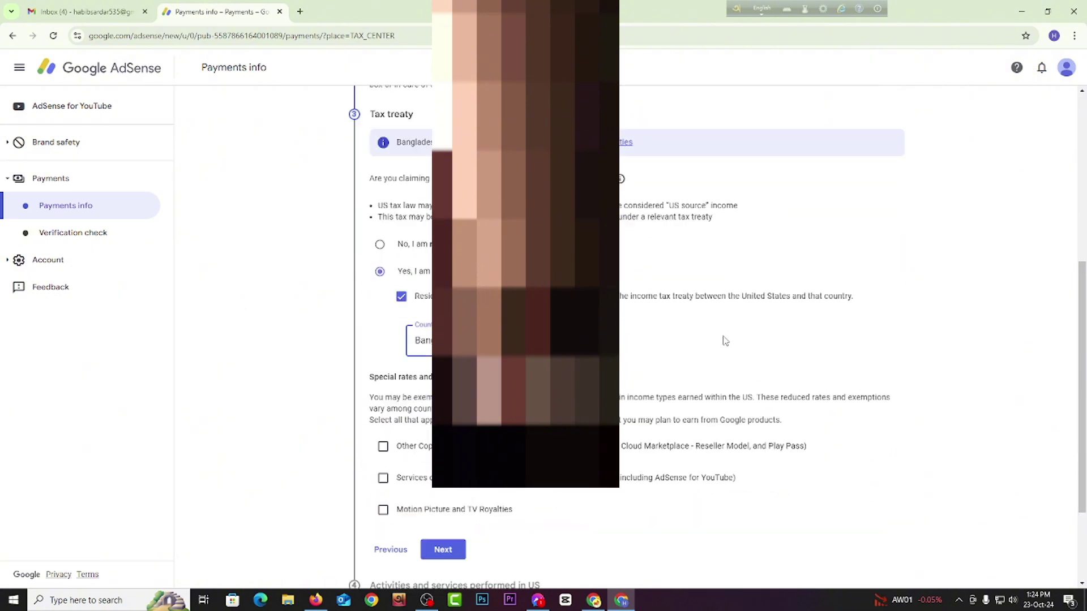
scroll(665, 382, "down", 2)
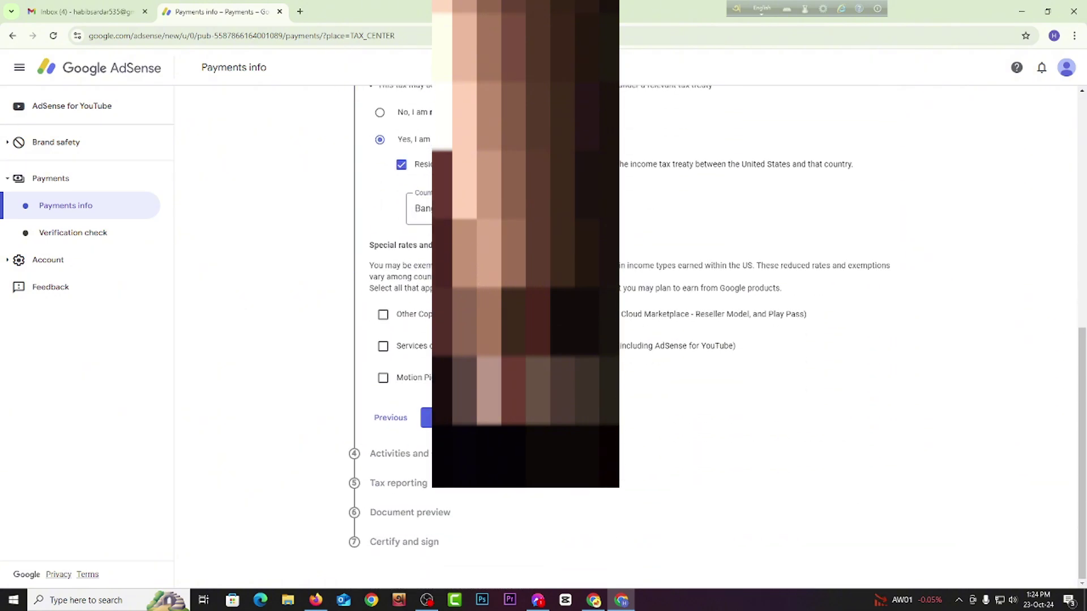
left_click(383, 316)
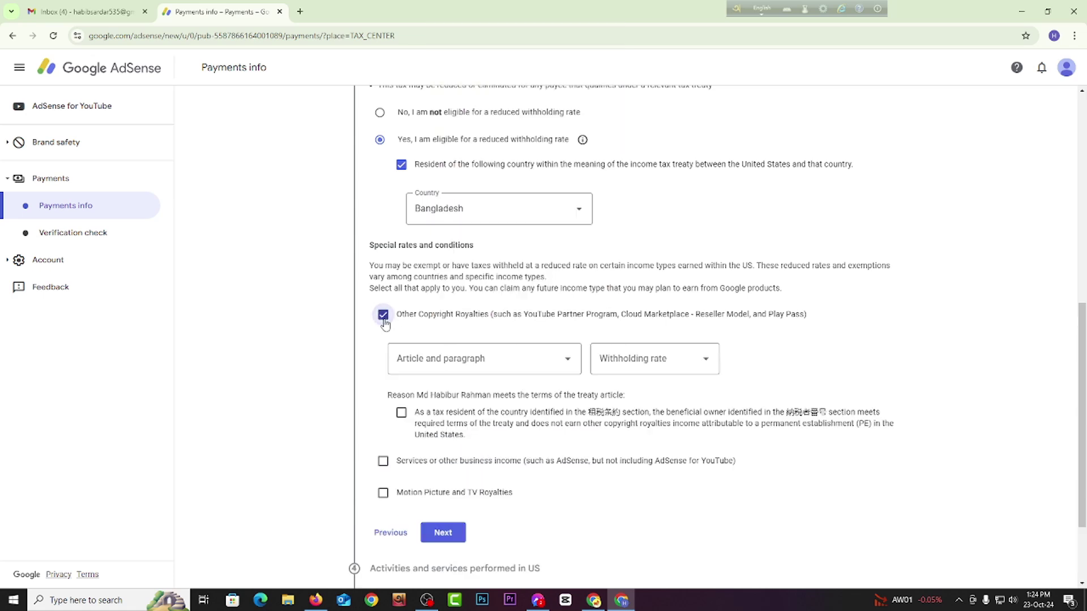
scroll(483, 357, "down", 2)
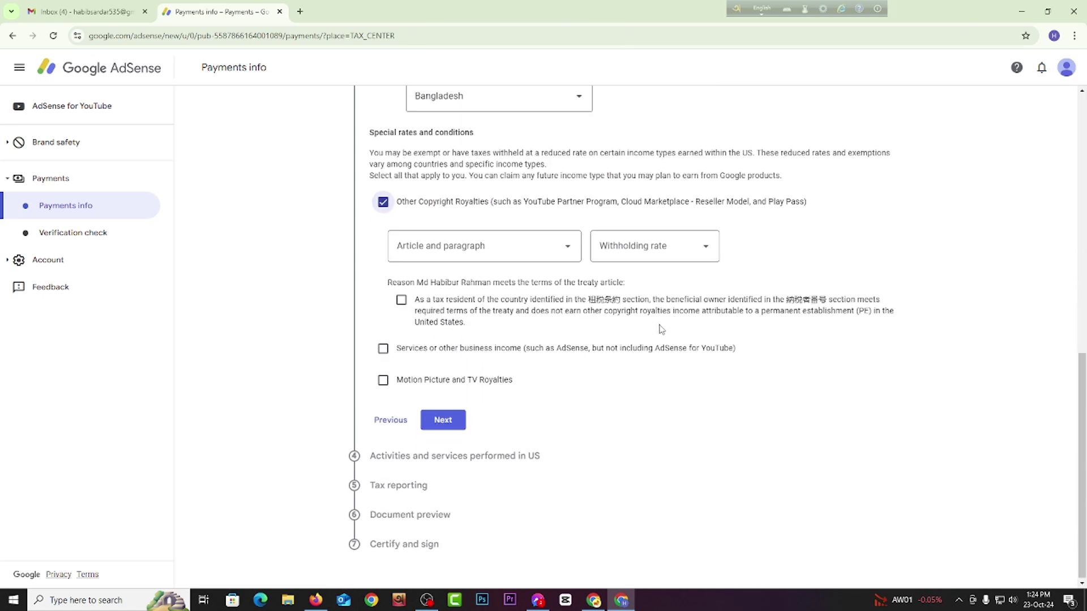
left_click(502, 259)
left_click(452, 279)
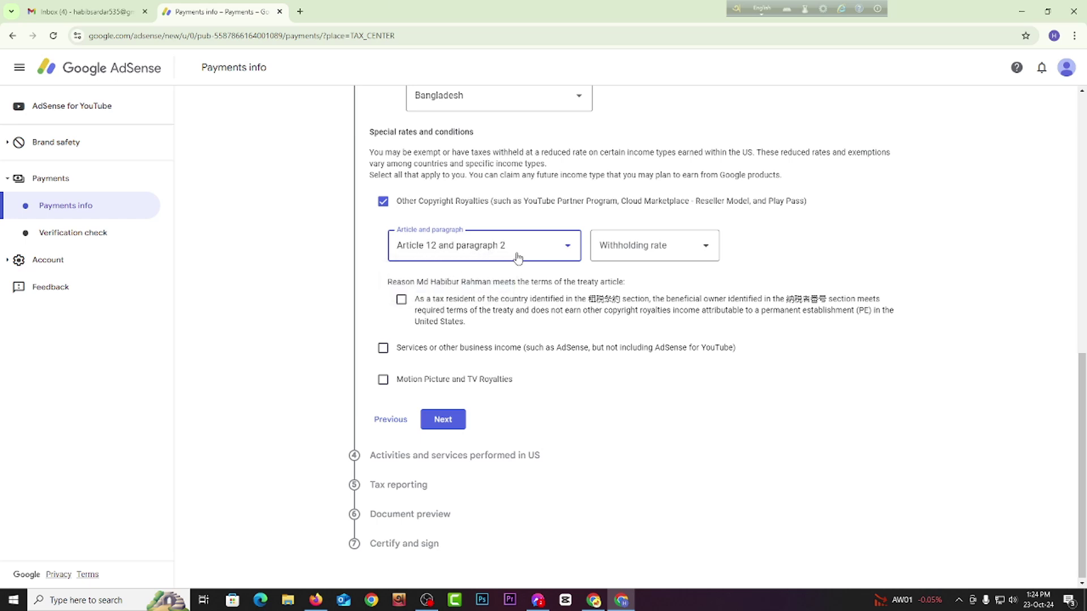
left_click(655, 247)
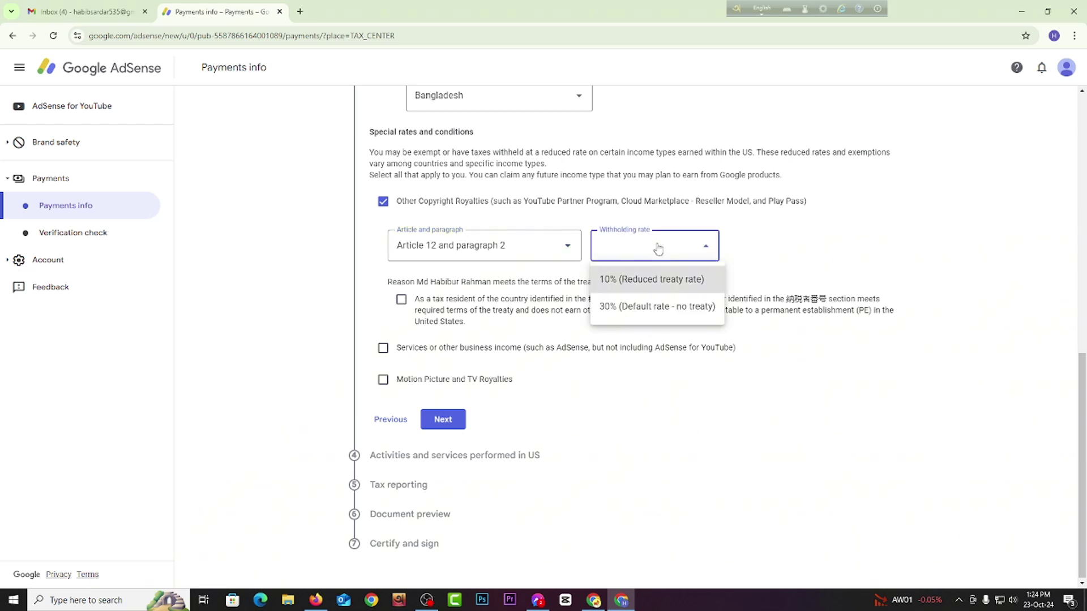
left_click(658, 280)
left_click(401, 298)
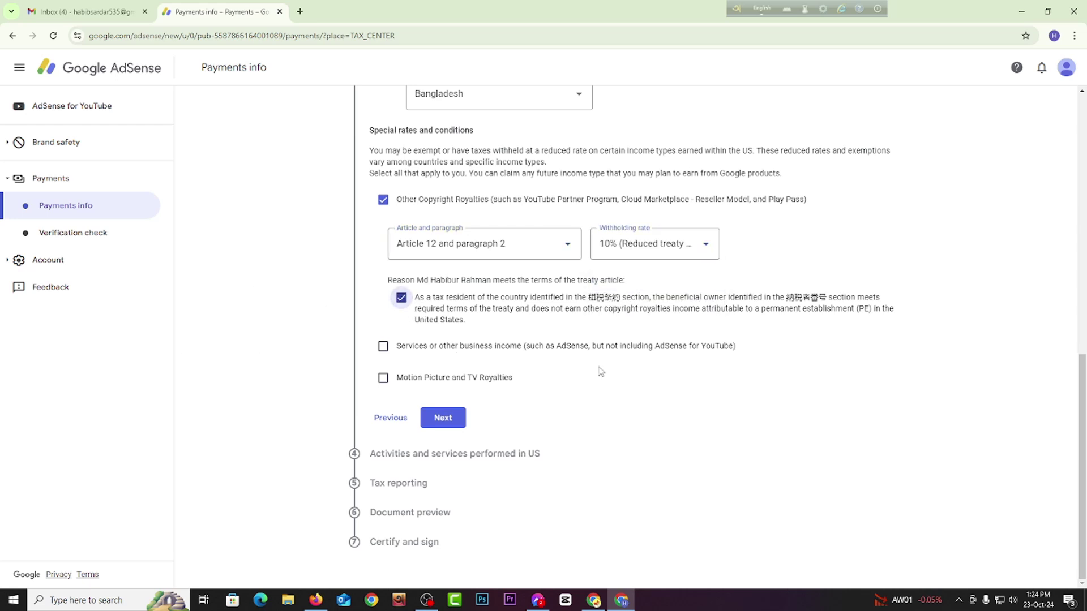
Step: Claim Services or other business income under Article 7 and paragraph 1 at the 0% reduced treaty rate, and confirm the treaty terms are met
left_click(383, 347)
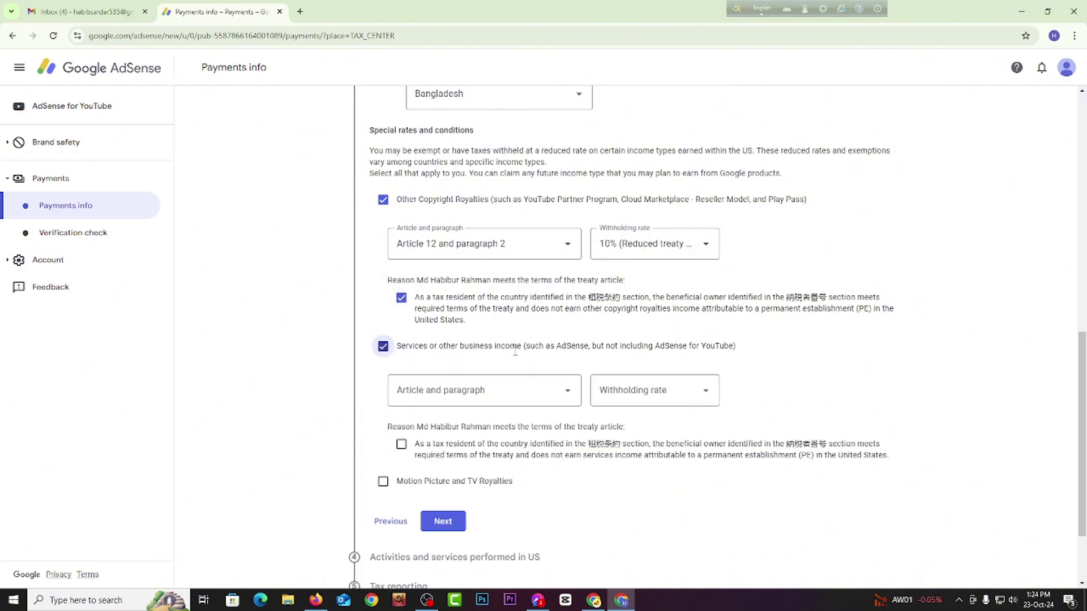
left_click(546, 396)
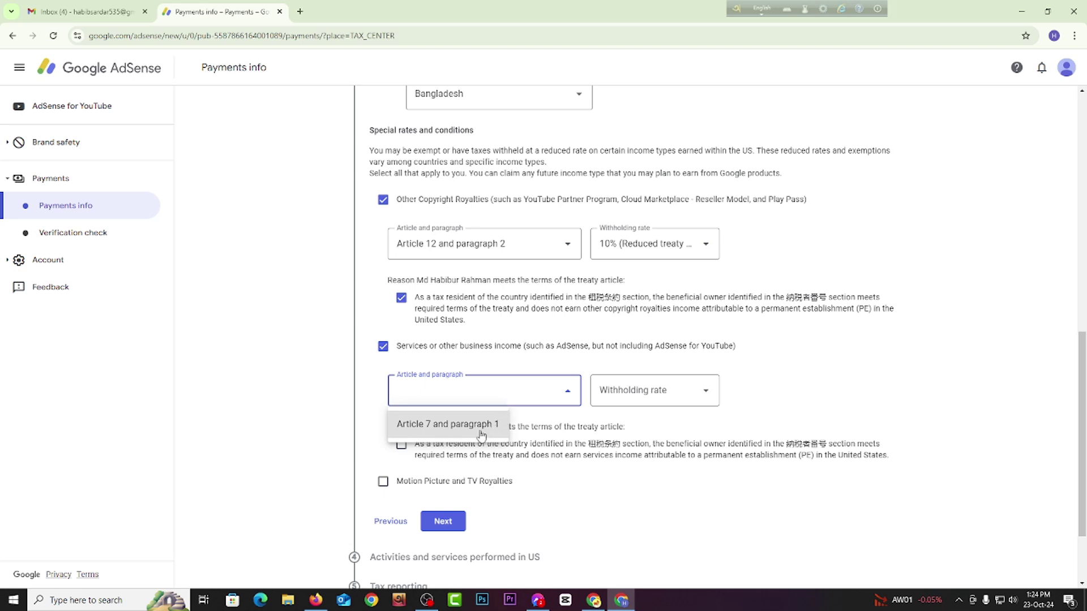
left_click(420, 428)
scroll(781, 400, "down", 2)
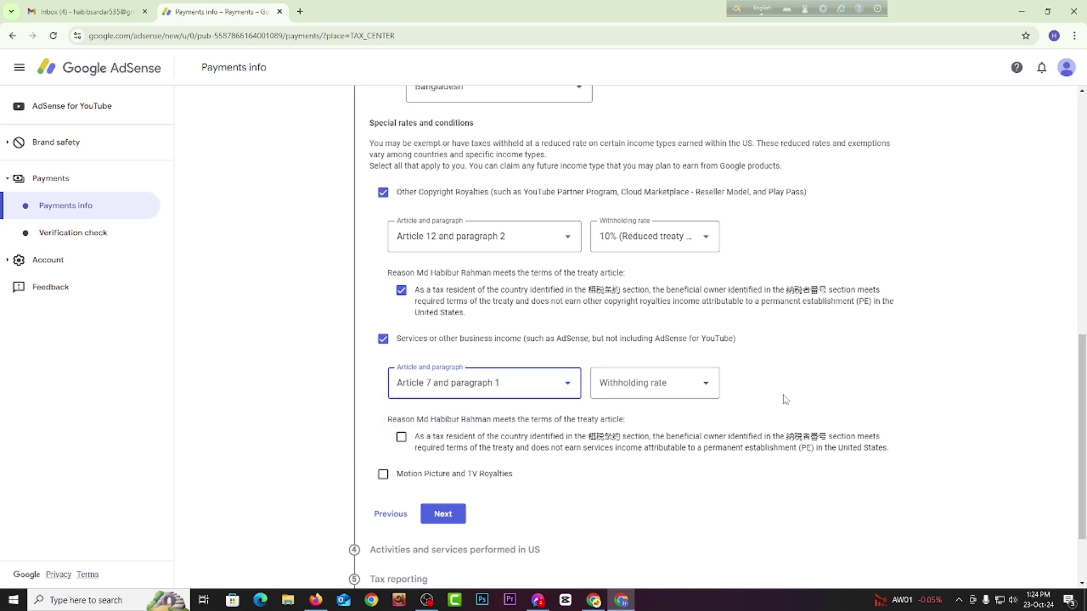
left_click(629, 287)
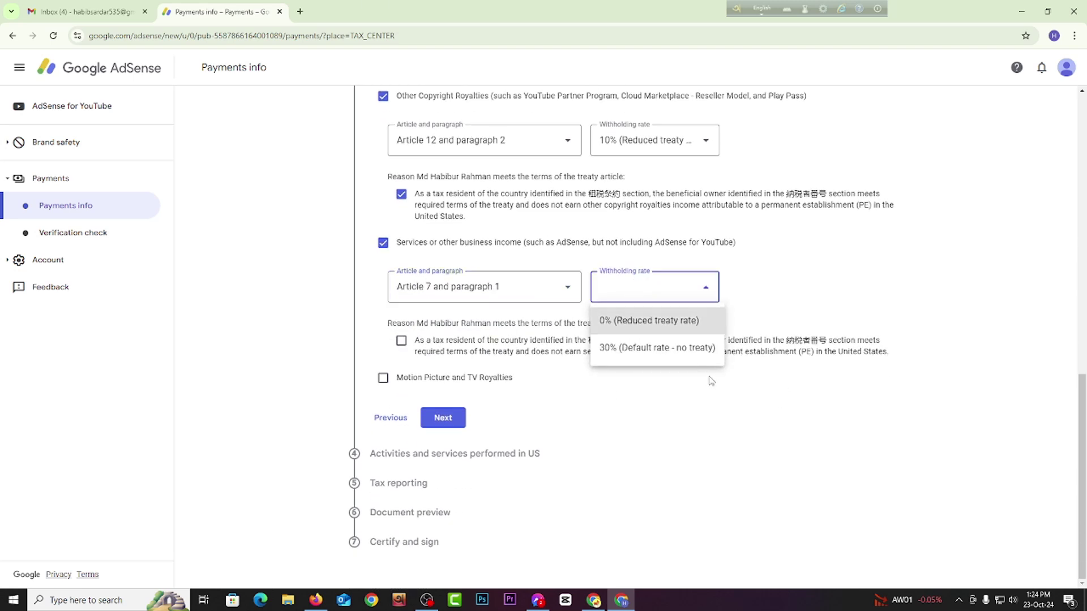
left_click(673, 322)
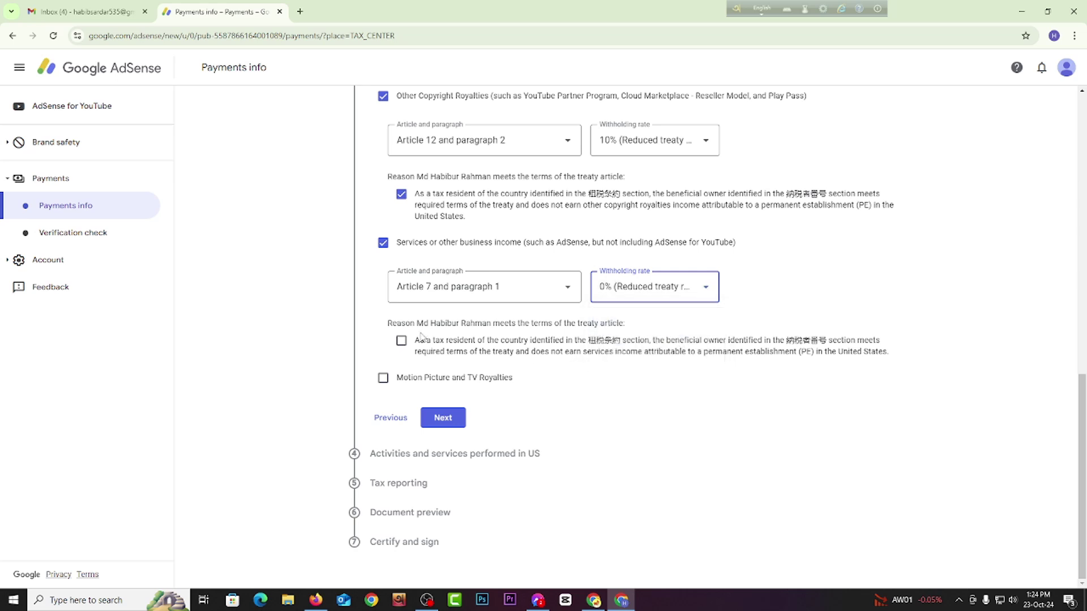
left_click(401, 341)
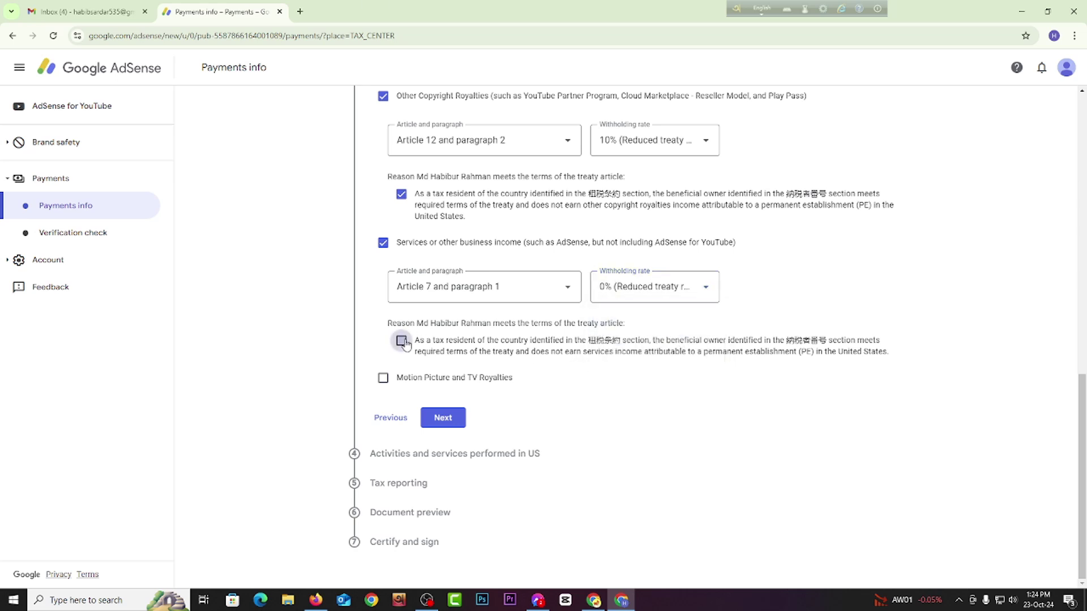
Step: Claim Motion Picture and TV Royalties under Article 12 and paragraph 2 at the 10% reduced treaty rate, confirm the terms, and continue
left_click(383, 378)
scroll(697, 385, "down", 2)
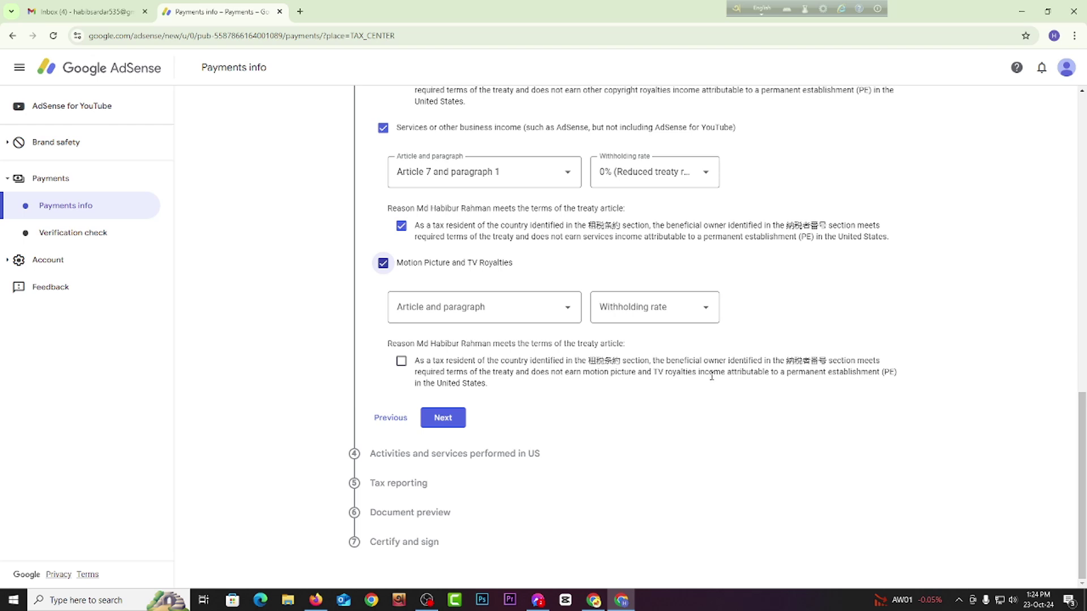
left_click(444, 315)
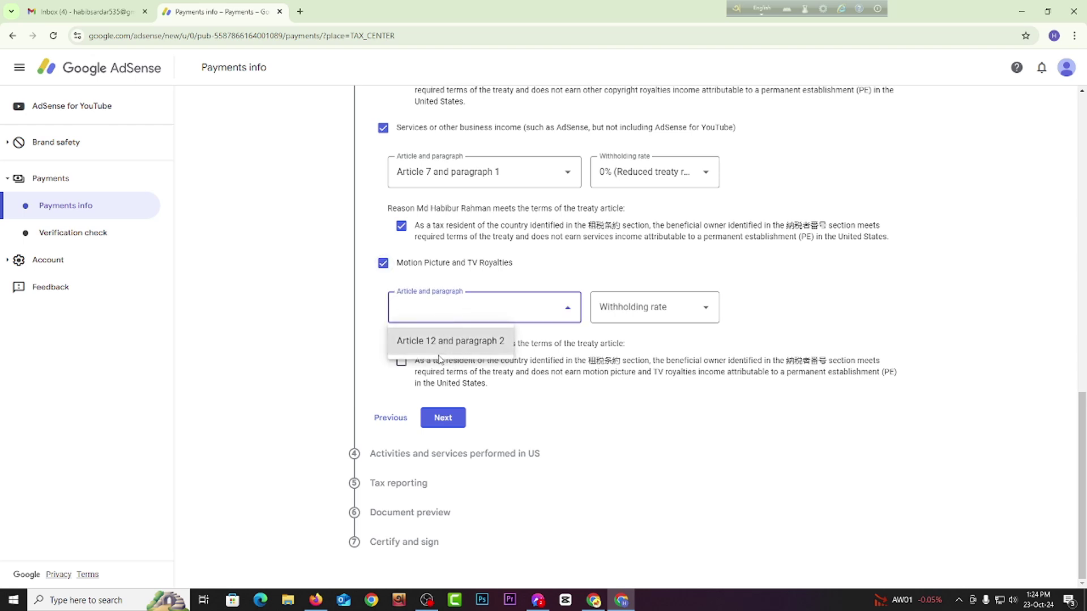
left_click(407, 346)
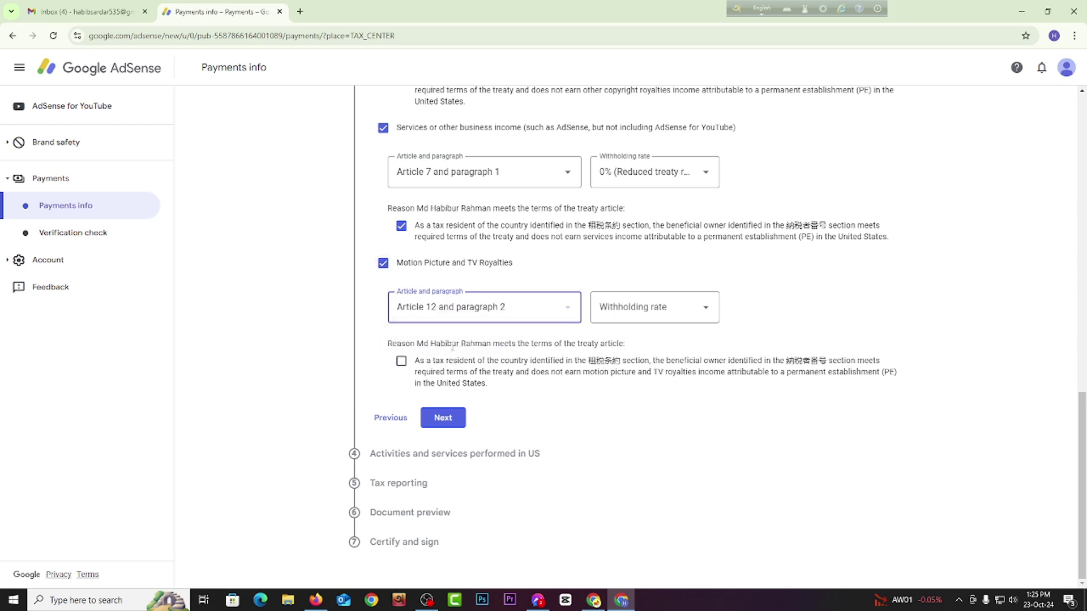
left_click(679, 310)
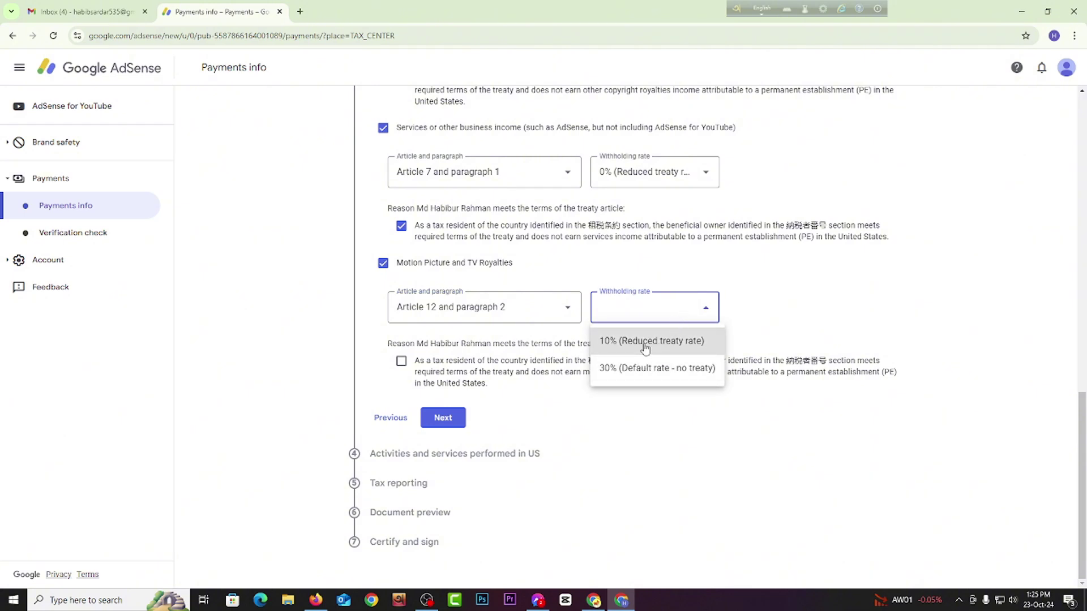
left_click(628, 341)
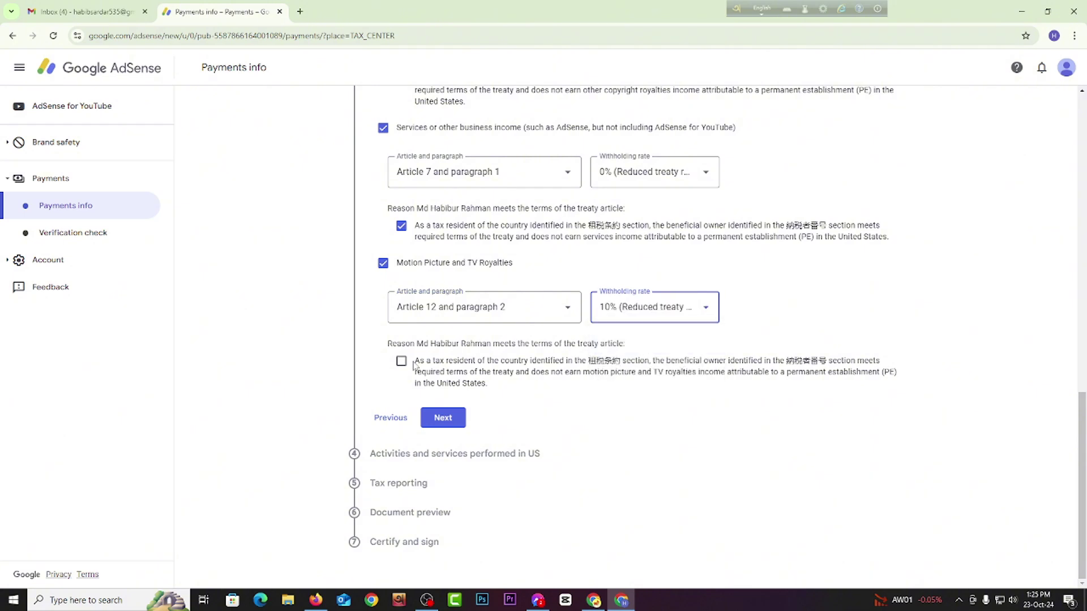
left_click(401, 361)
left_click(443, 417)
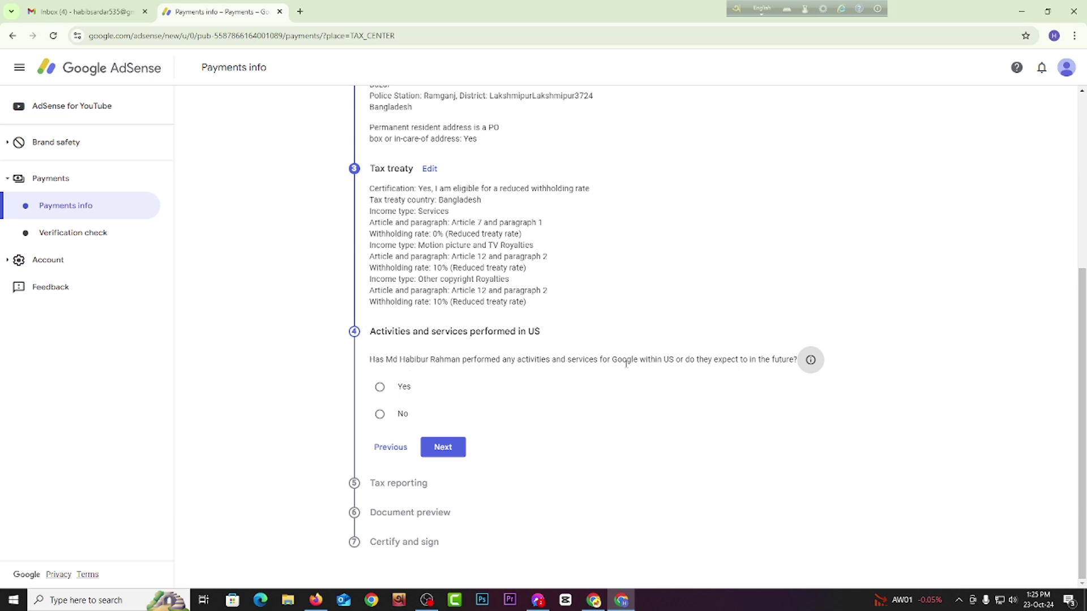
Step: Answer No to performing activities and services for Google in the US, certify that services are performed solely outside the US, and continue
left_click_drag(679, 361, 813, 360)
left_click(796, 392)
left_click_drag(471, 360, 816, 347)
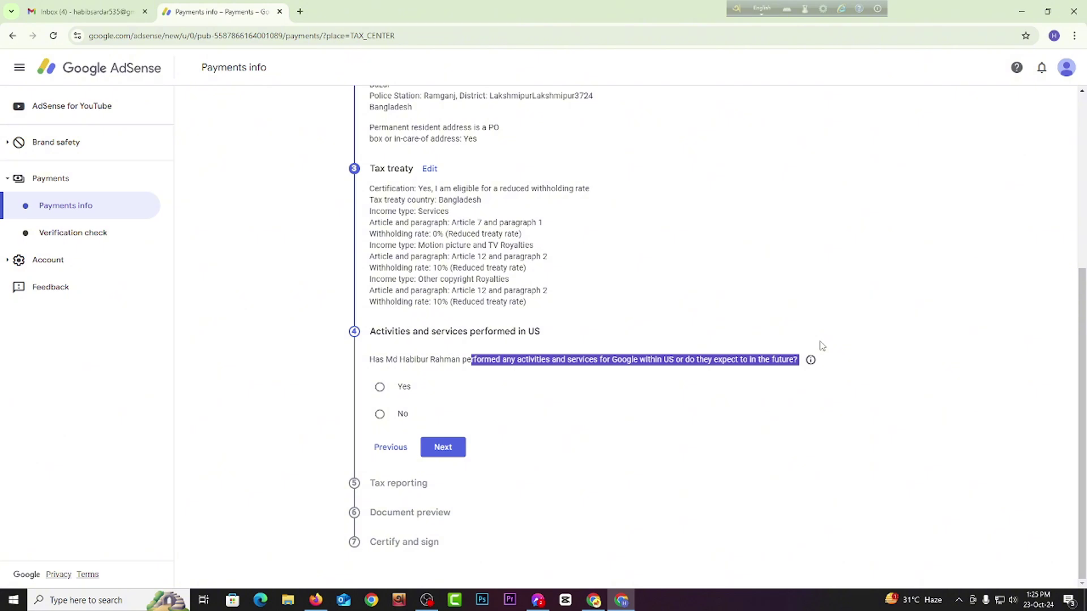
left_click(822, 346)
double_click(679, 359)
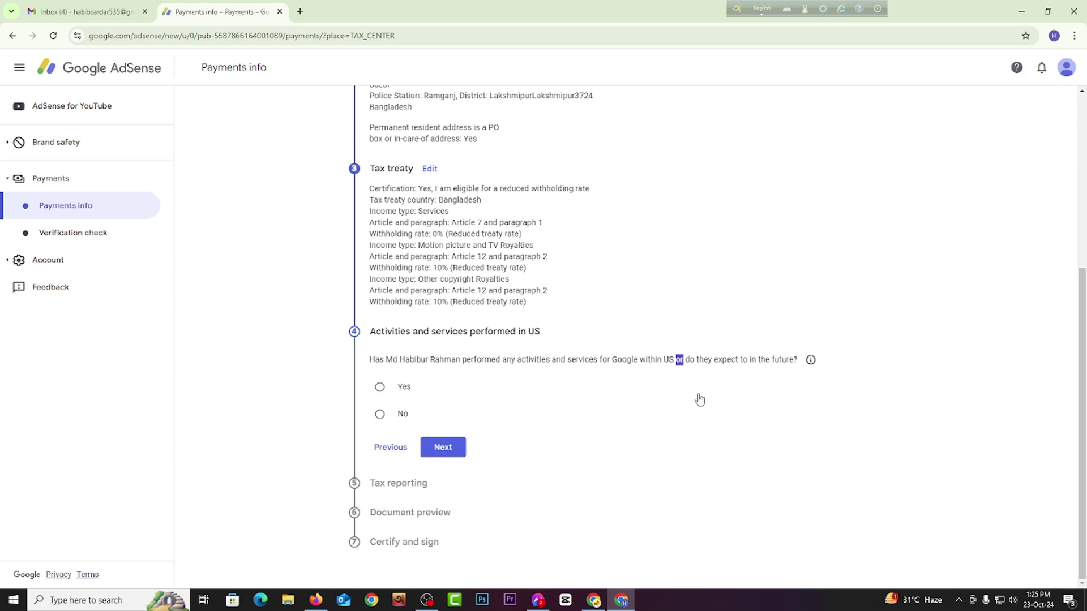
key("Tab")
key("space")
left_click(381, 415)
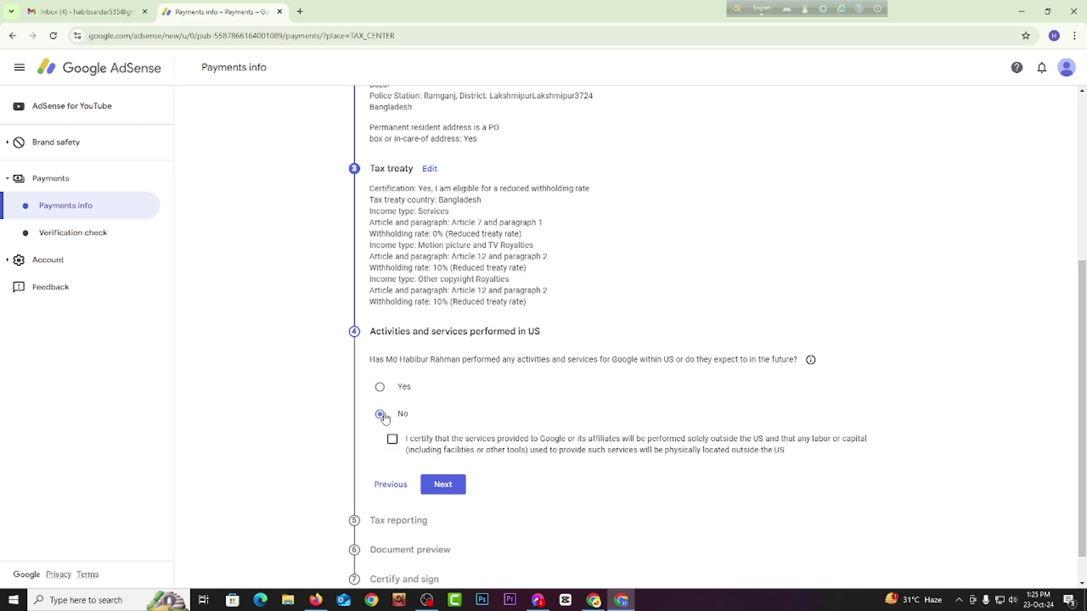
left_click(392, 440)
left_click(442, 484)
Step: Choose paperless delivery of US tax documents, accept the paperless delivery agreement, and continue to the document preview
scroll(593, 454, "down", 3)
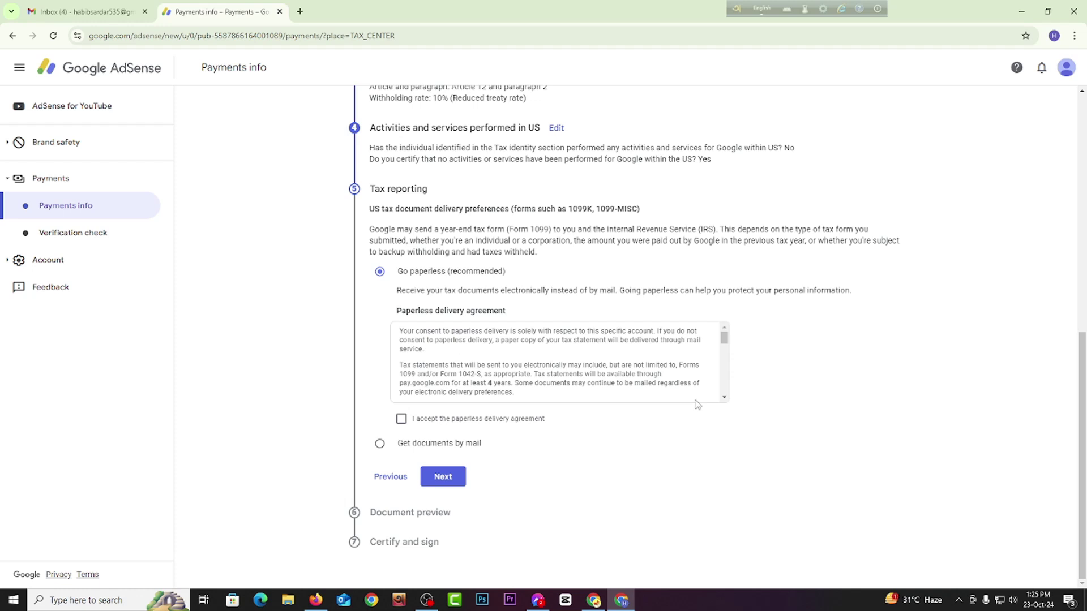
left_click_drag(528, 274, 397, 277)
left_click(382, 278)
left_click(402, 422)
left_click(443, 477)
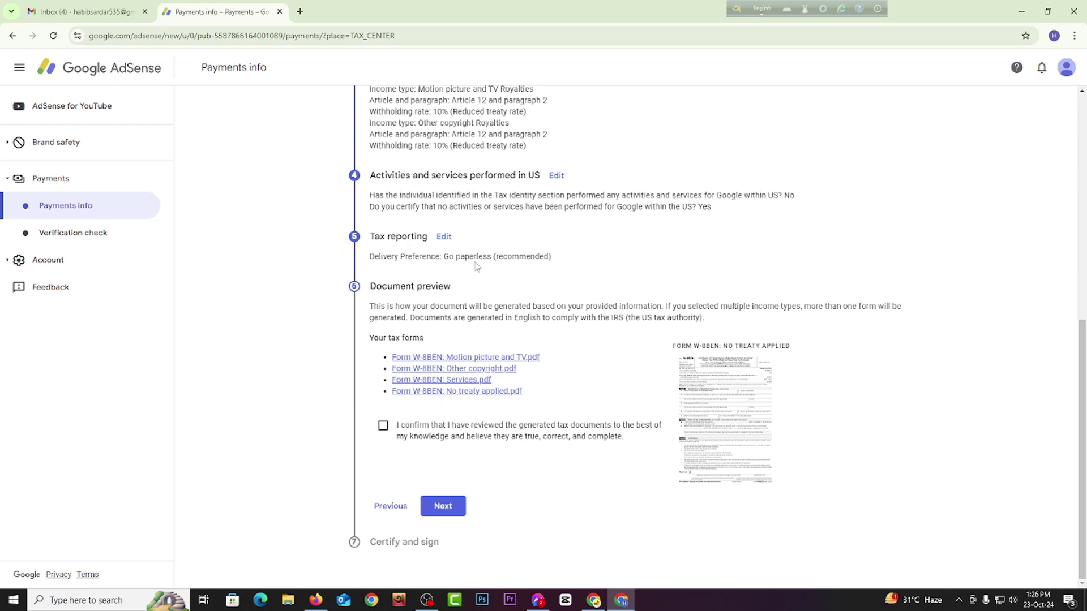
Step: Reopen the tax reporting section to review the paperless delivery preference and return to the document preview
left_click(444, 237)
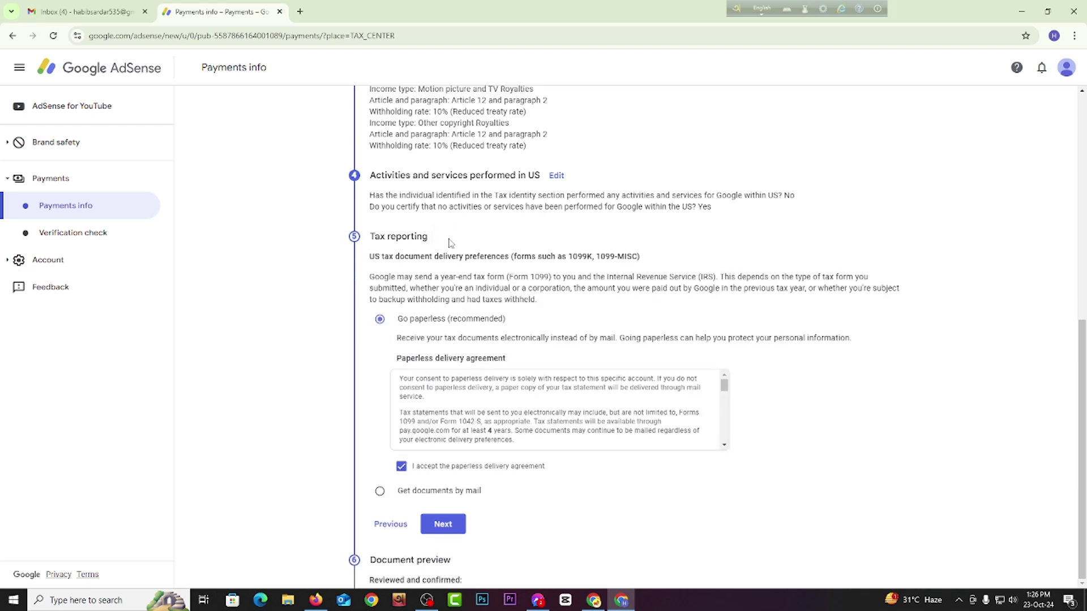
left_click_drag(514, 320, 403, 331)
left_click(400, 329)
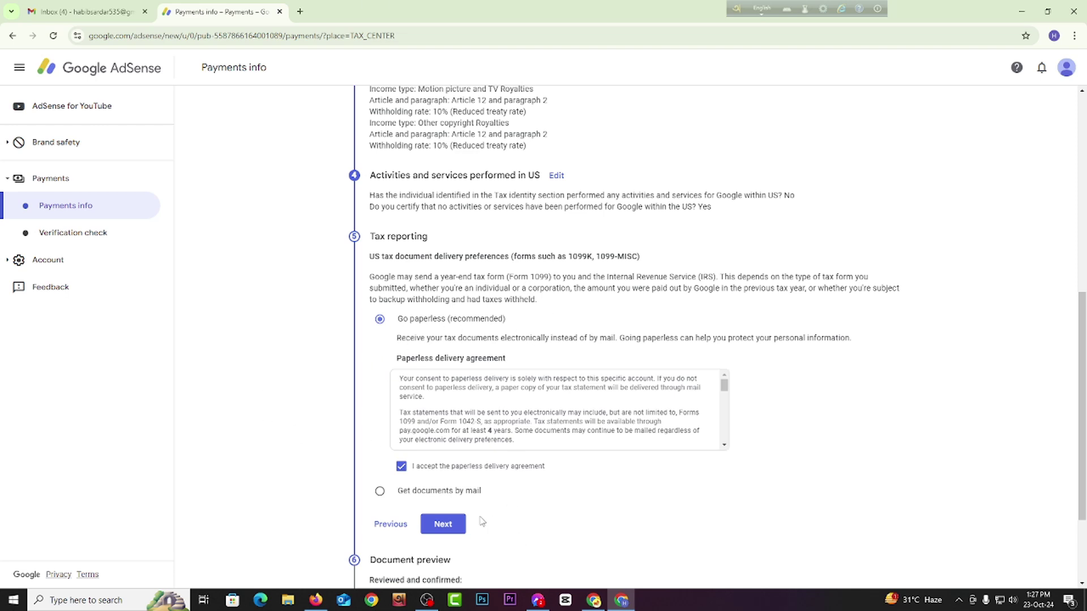
left_click(456, 523)
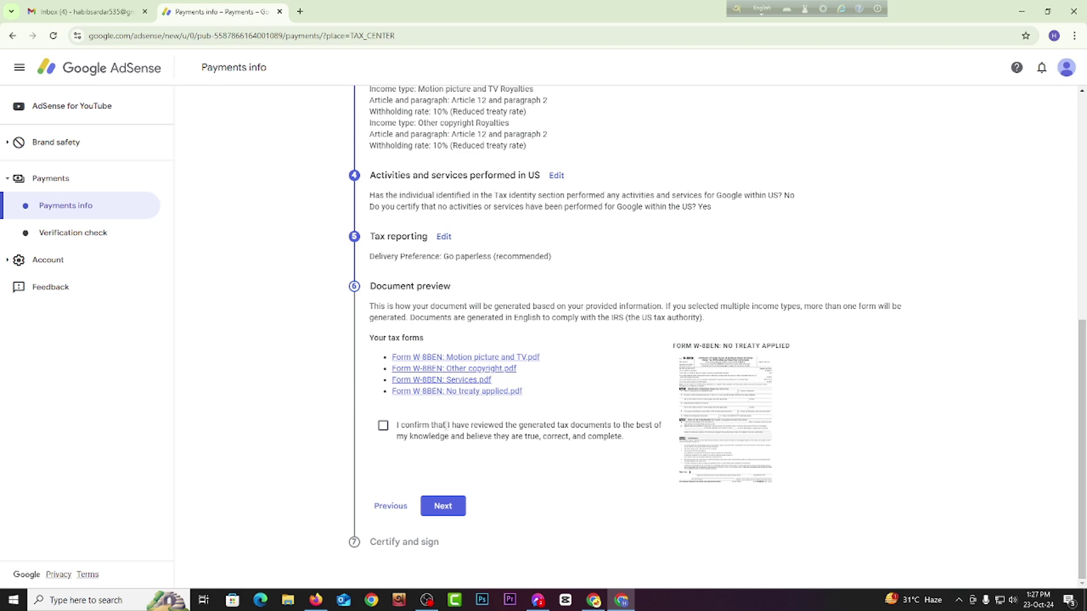
Step: Confirm that the generated tax documents have been reviewed, and make the tax form certification under penalties of perjury
left_click(380, 430)
left_click(444, 507)
scroll(637, 298, "down", 3)
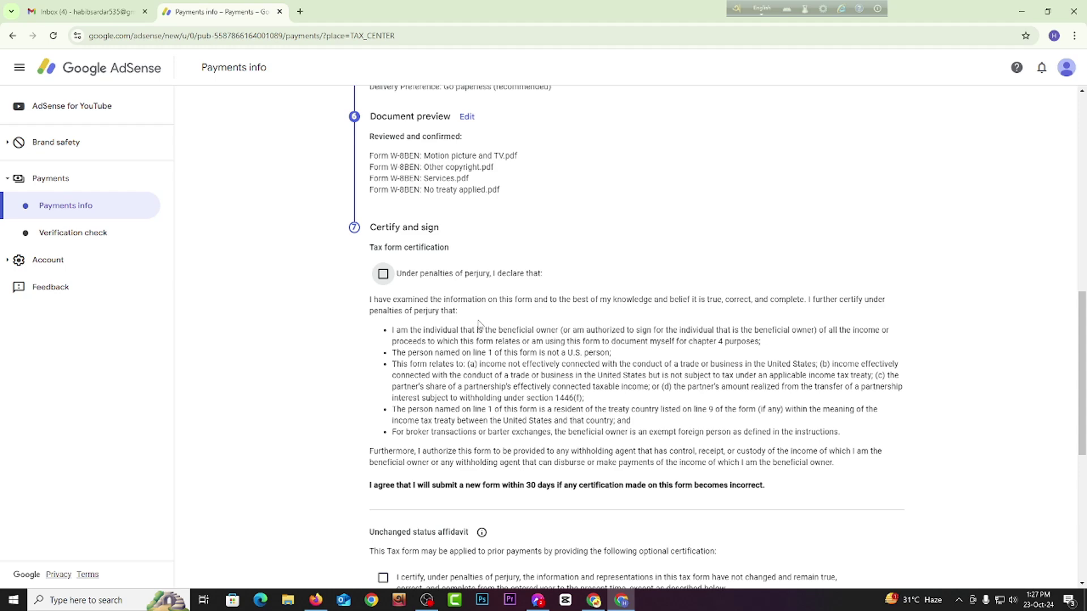
left_click(383, 274)
Step: Certify the unchanged status affidavit for prior payments and set its starting year to 2024
scroll(729, 298, "down", 3)
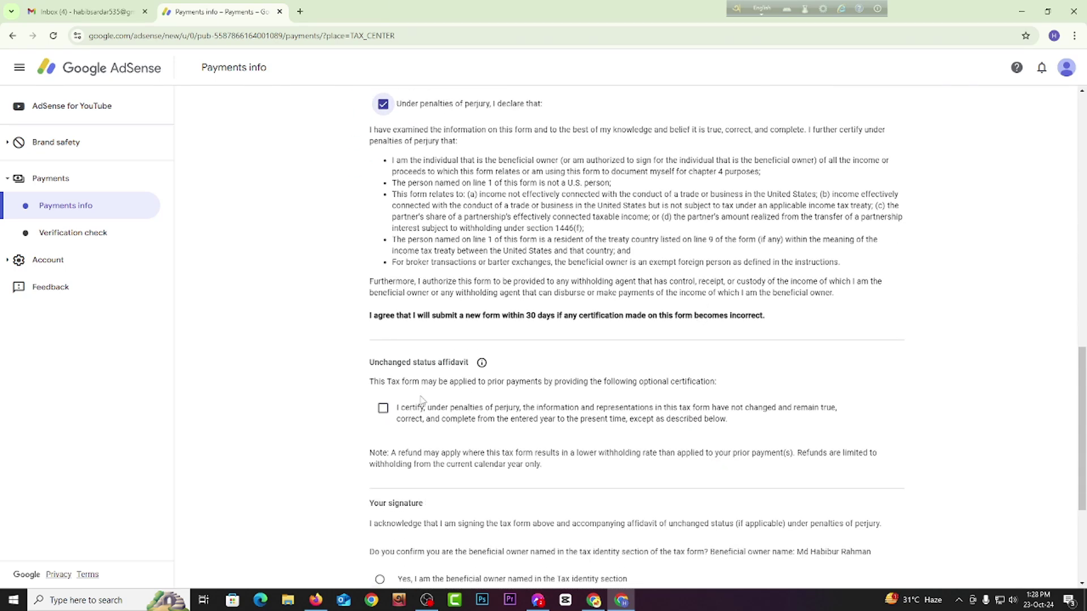
left_click(382, 407)
scroll(717, 334, "down", 3)
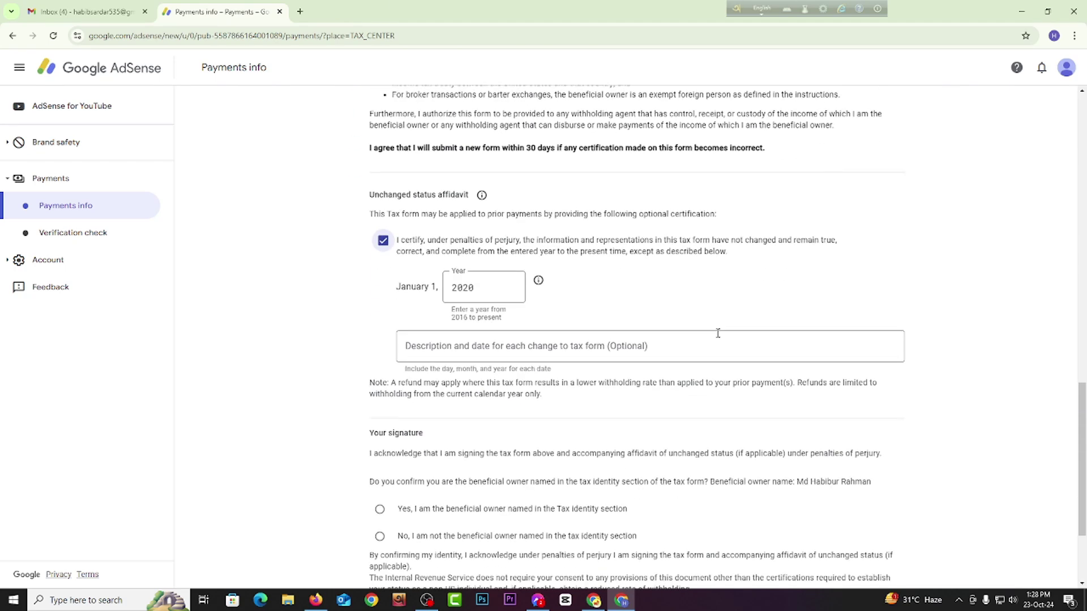
left_click(485, 289)
key("shift+Left")
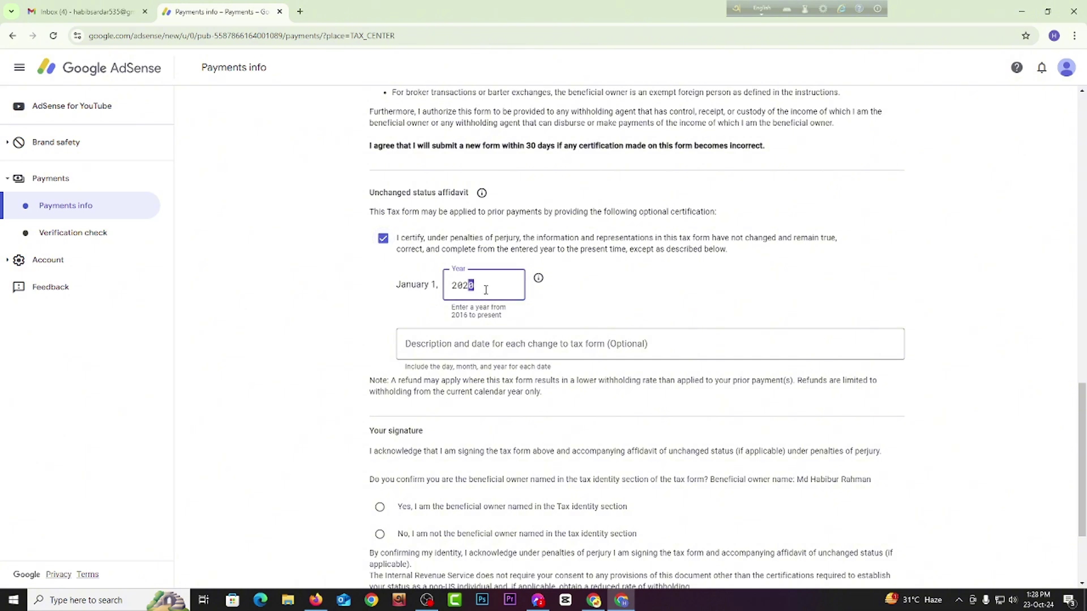
type("4")
key("Tab")
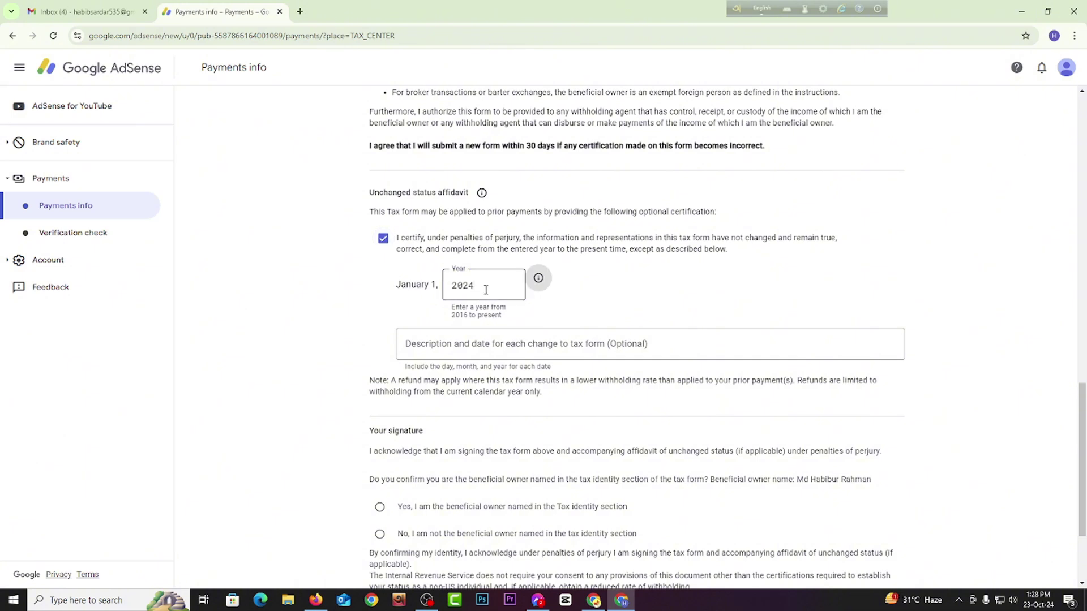
left_click(305, 318)
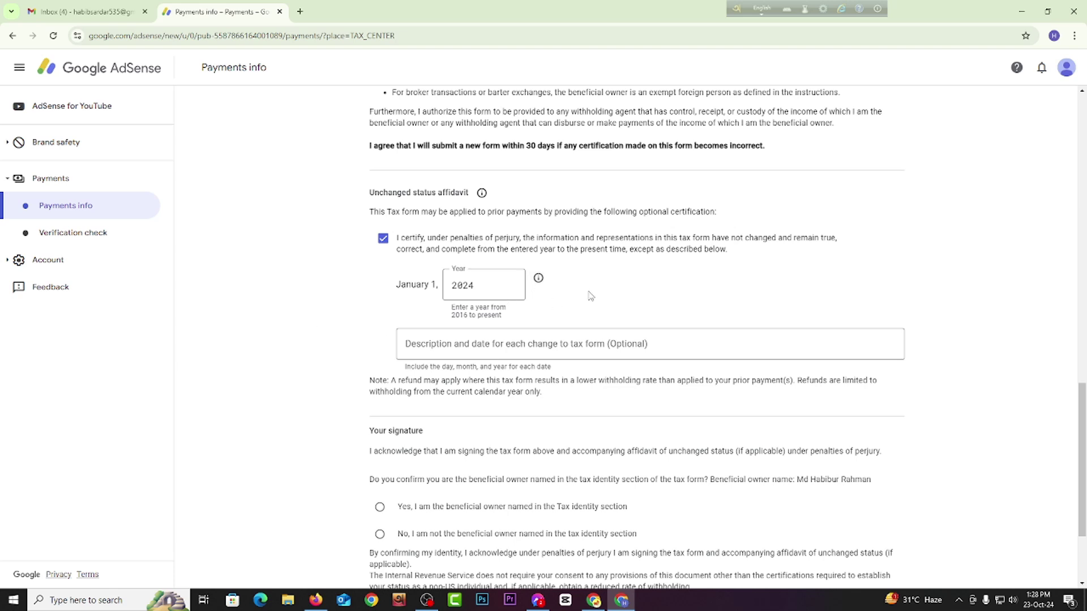
scroll(557, 312, "down", 2)
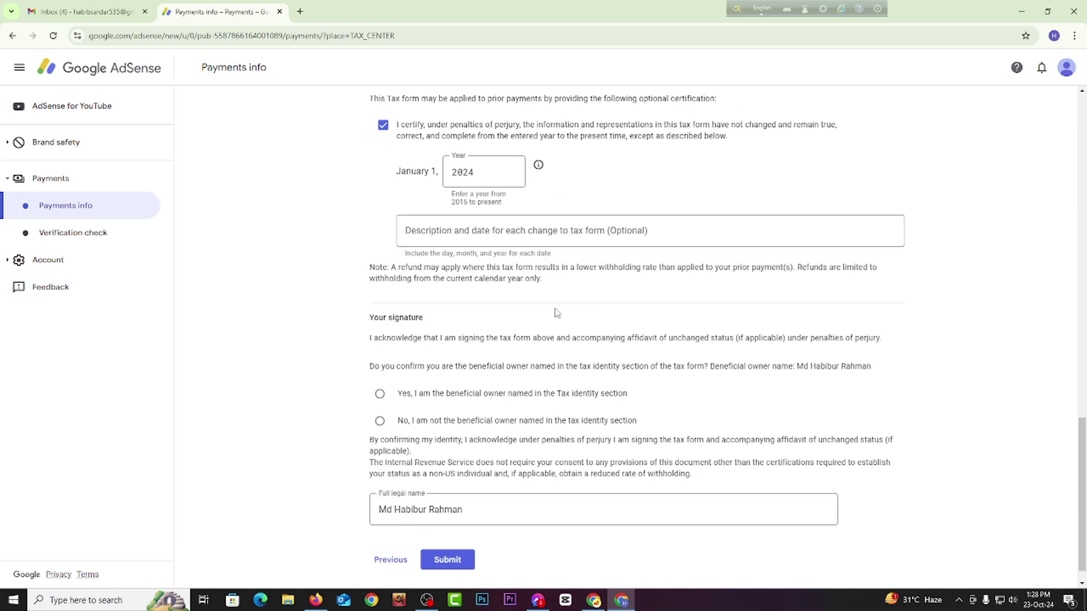
scroll(556, 313, "up", 2)
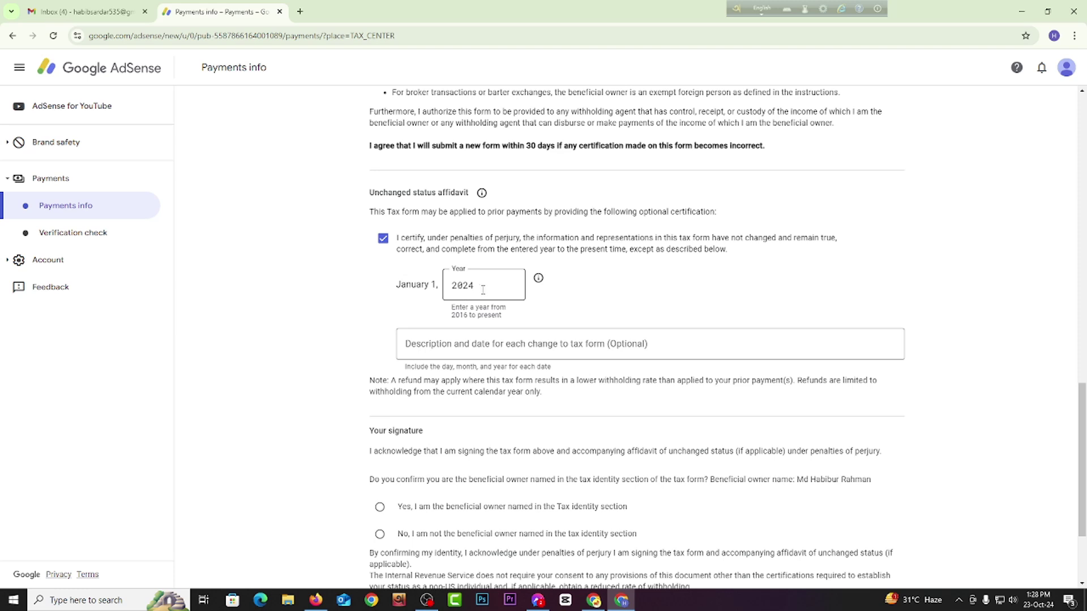
Step: Confirm the signer as the beneficial owner named in the tax identity section and submit the tax form
scroll(616, 380, "down", 3)
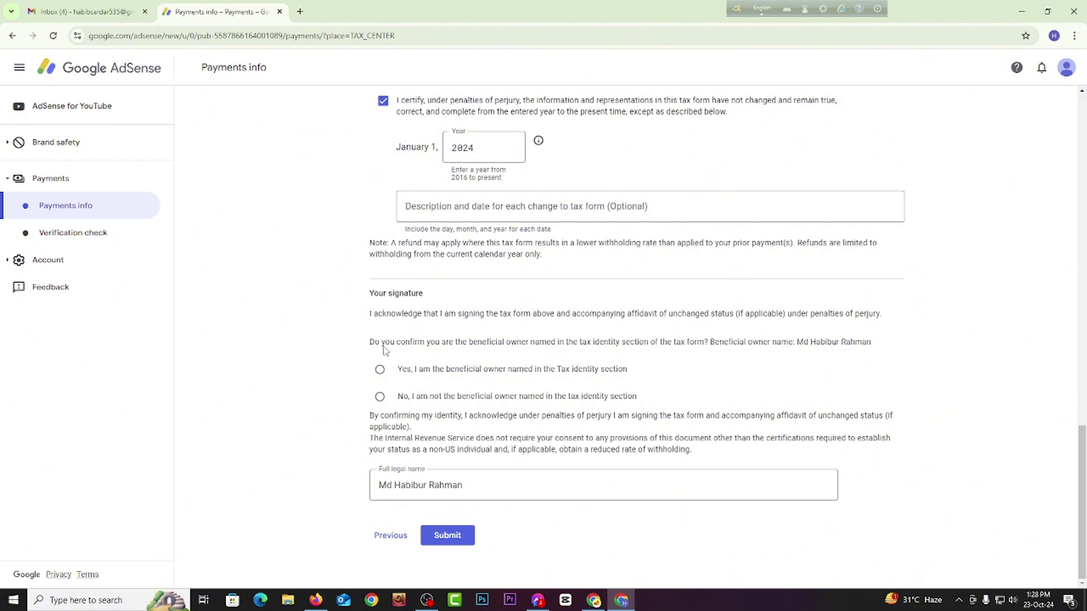
left_click_drag(375, 342, 917, 350)
left_click(917, 350)
left_click(395, 371)
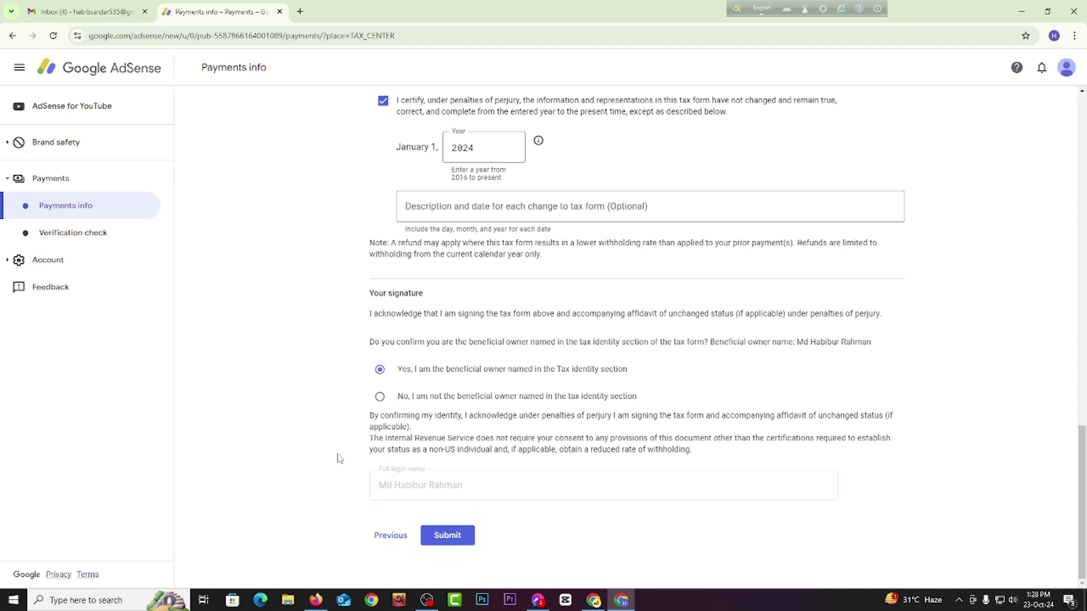
left_click(381, 397)
left_click(485, 522)
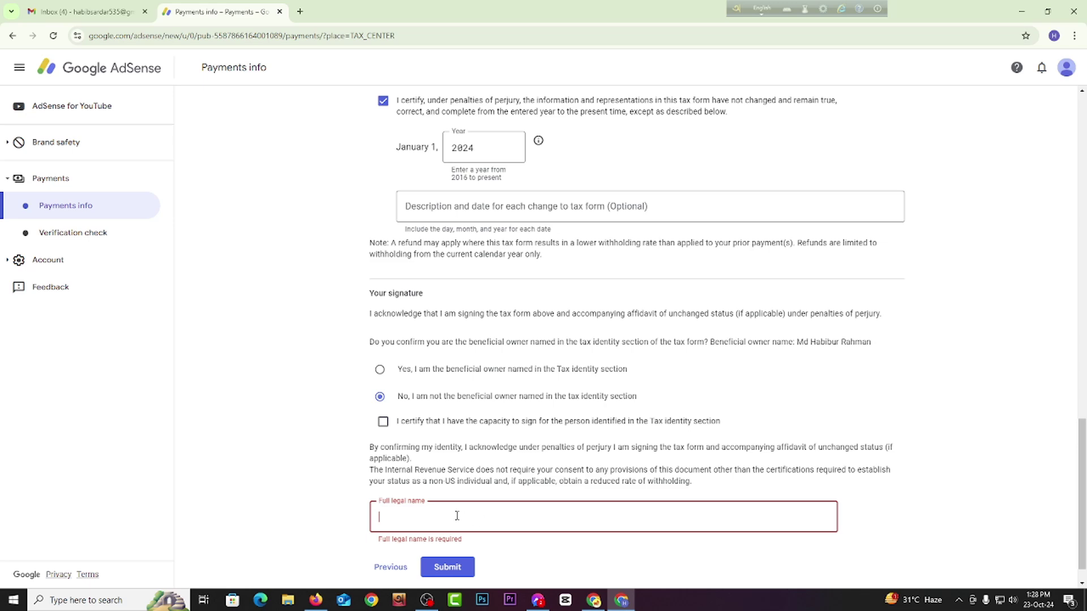
left_click(380, 370)
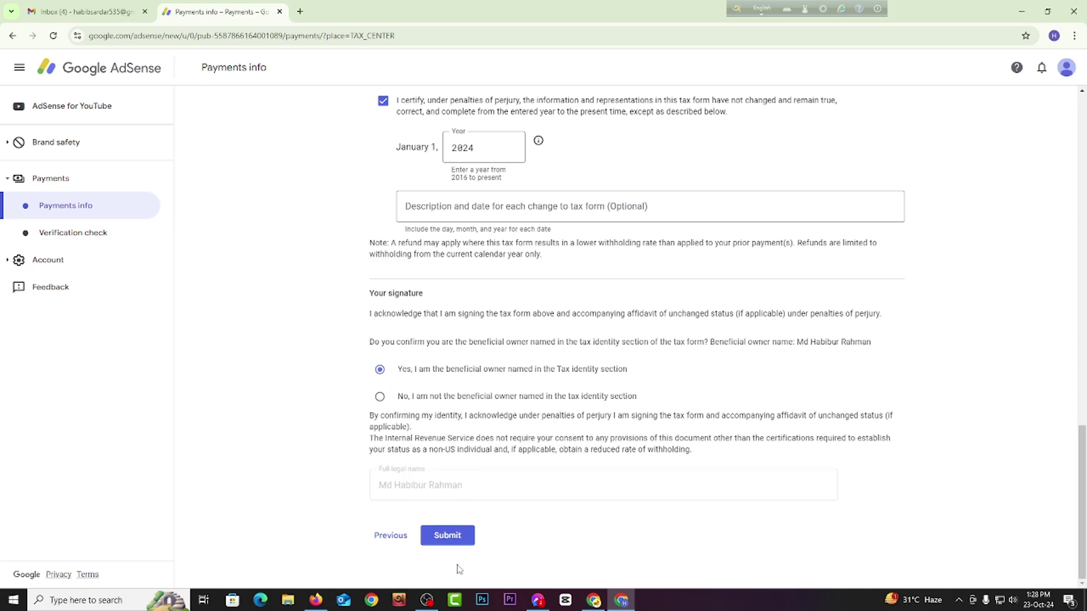
scroll(600, 554, "up", 1)
scroll(602, 489, "down", 1)
left_click(456, 541)
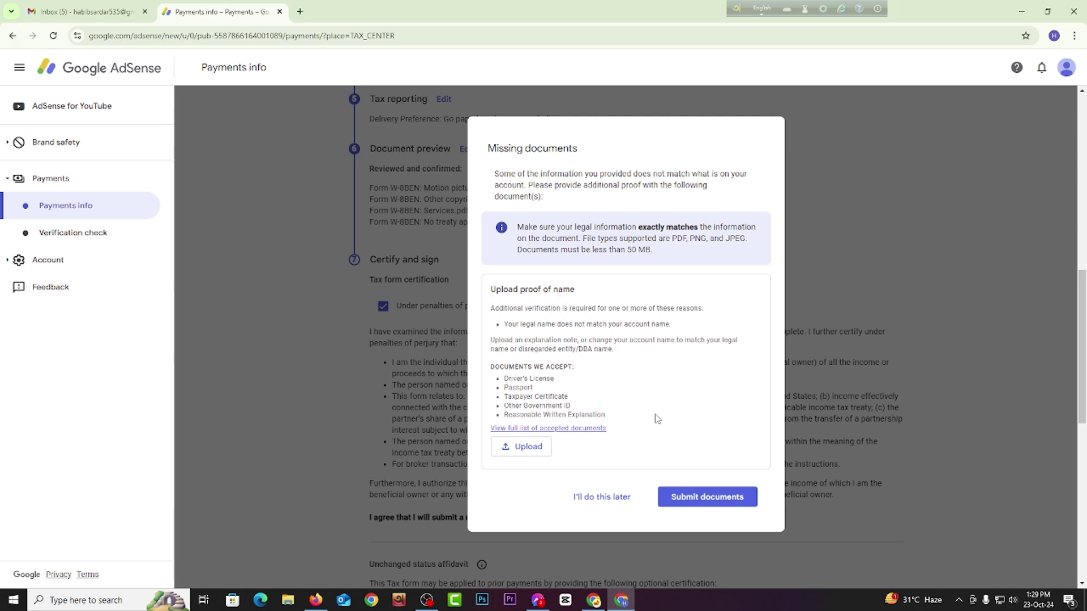
scroll(655, 413, "down", 1)
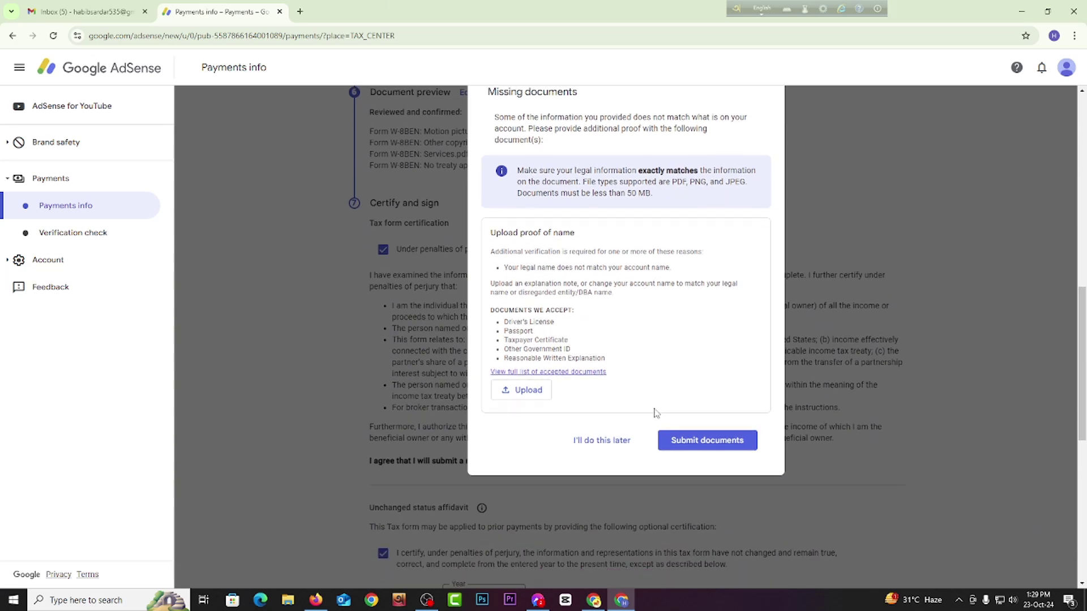
left_click(519, 390)
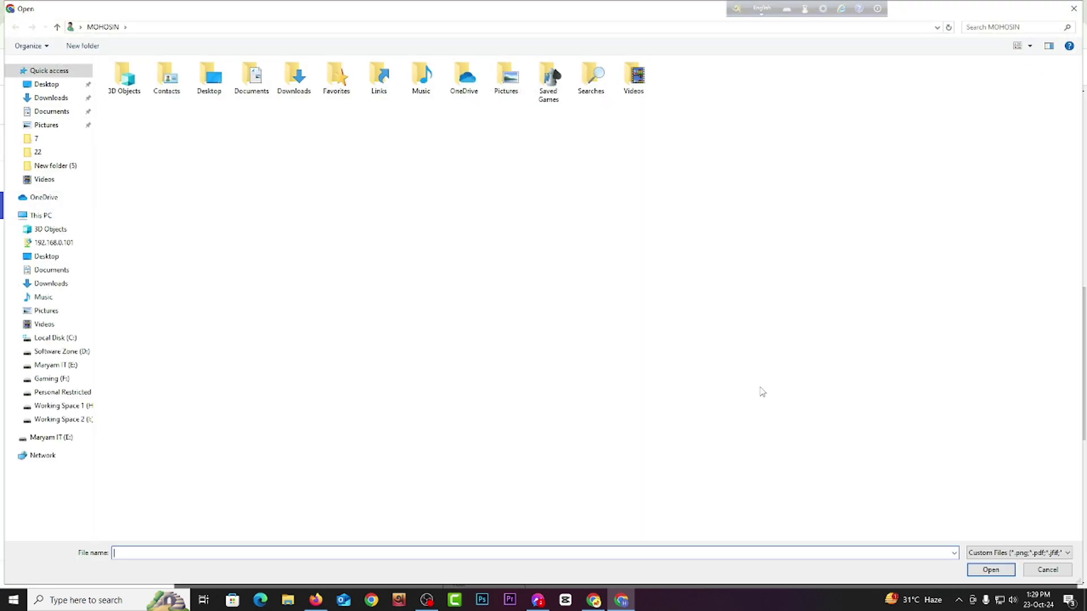
left_click(46, 84)
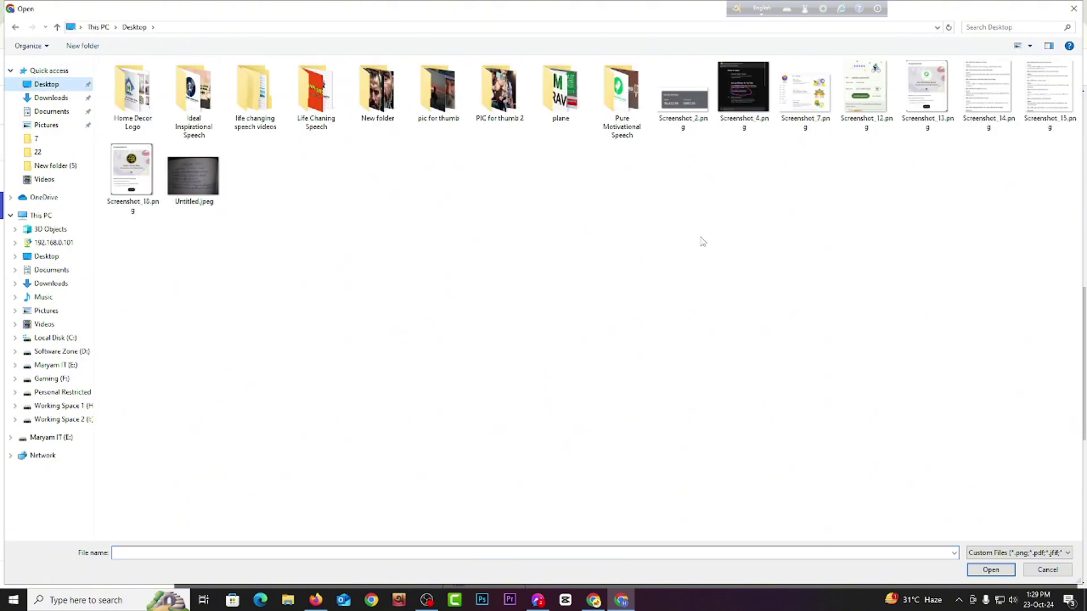
left_click(1073, 8)
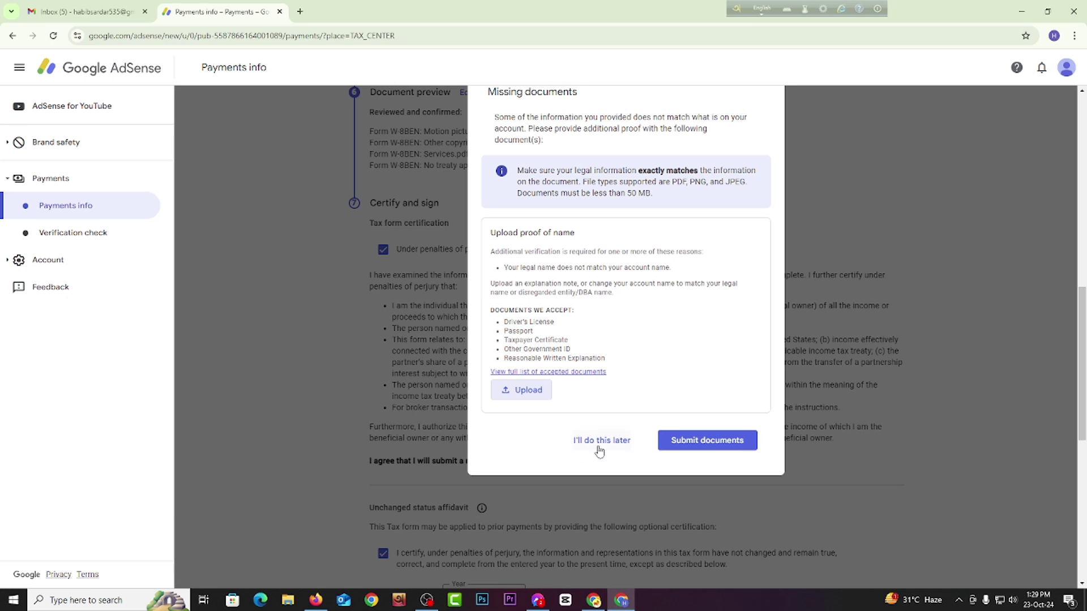
Step: Examine the missing documents request for the accepted proof of name types, including the Other Government ID option
scroll(723, 368, "up", 1)
scroll(722, 369, "up", 2)
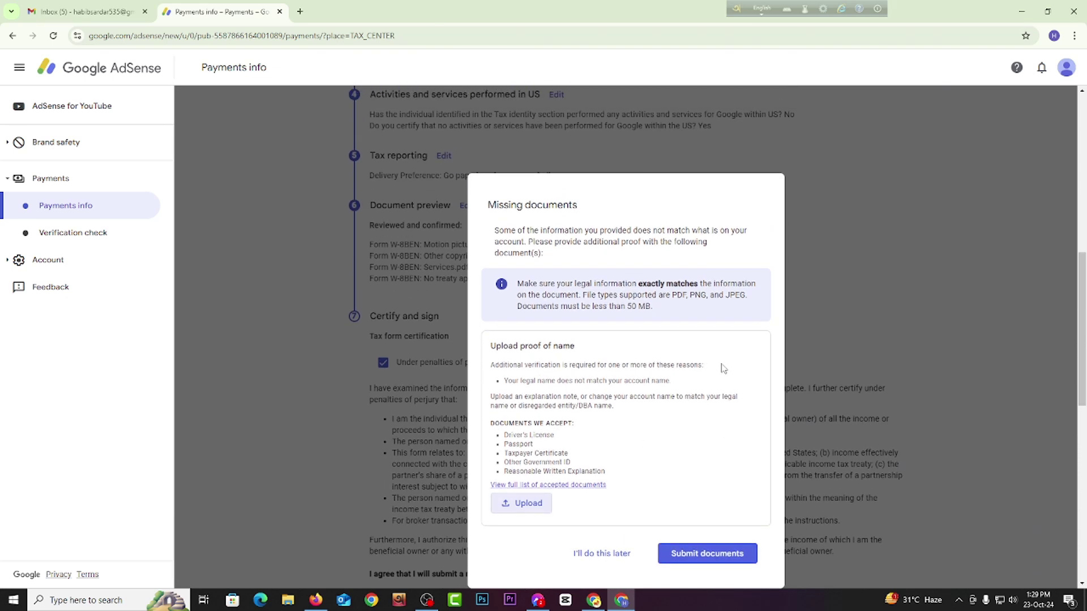
scroll(723, 368, "down", 2)
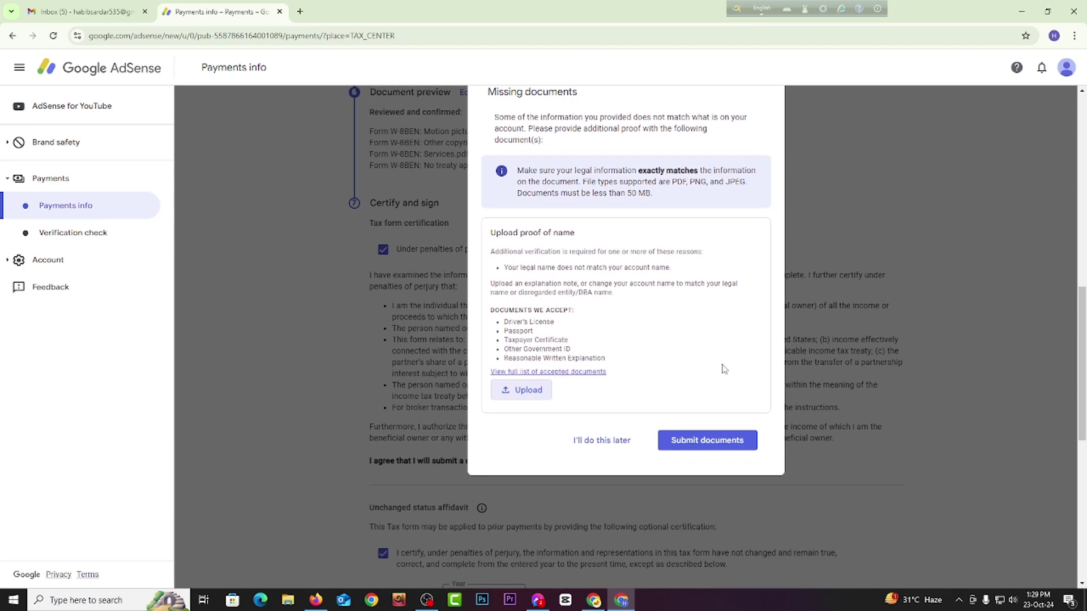
scroll(674, 362, "up", 1)
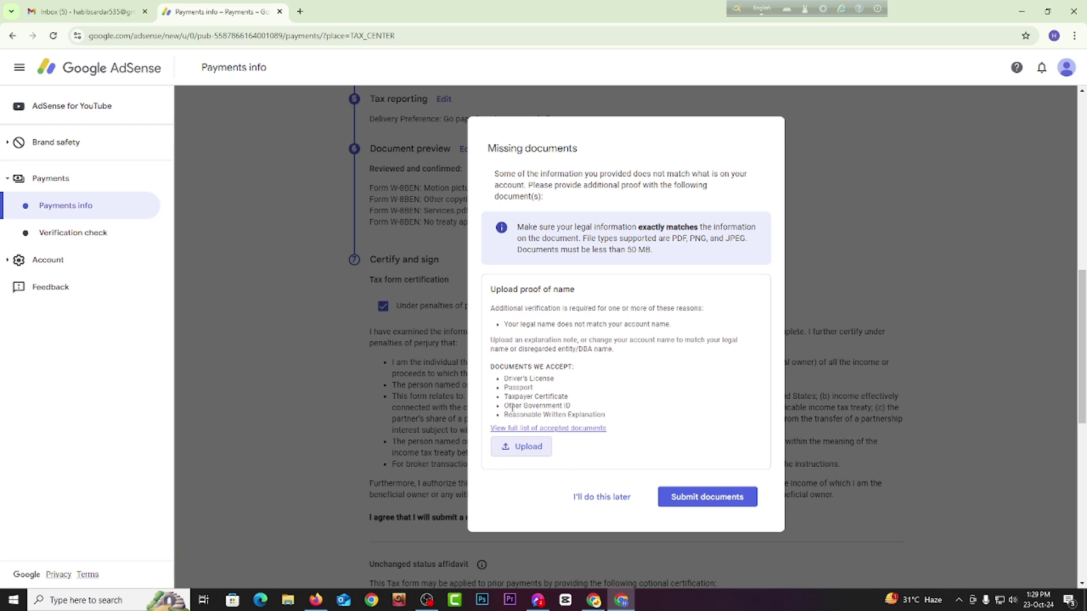
left_click_drag(515, 405, 569, 406)
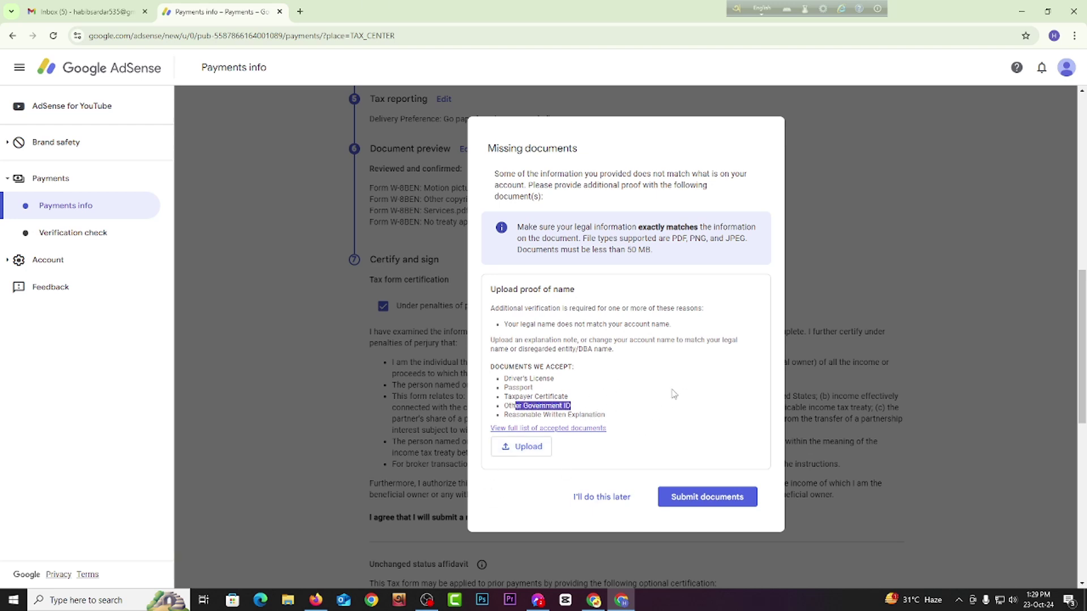
left_click(584, 403)
scroll(501, 451, "down", 1)
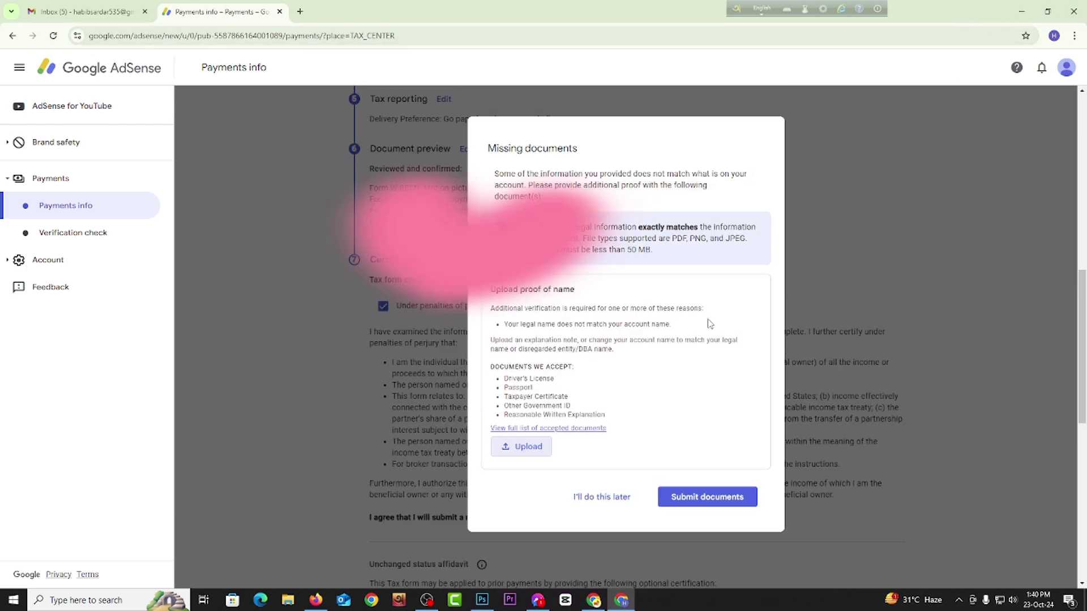
Step: Check the combined front-and-back national ID image in Photoshop, and back in AdSense upload its JPG from the Desktop as proof of name and submit it
left_click(482, 600)
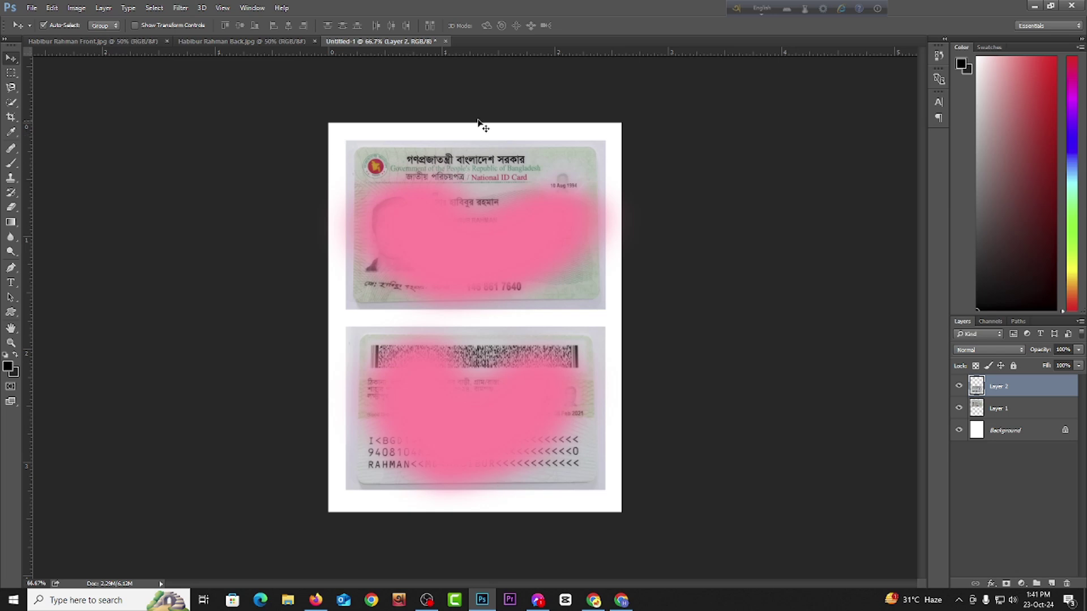
left_click(621, 600)
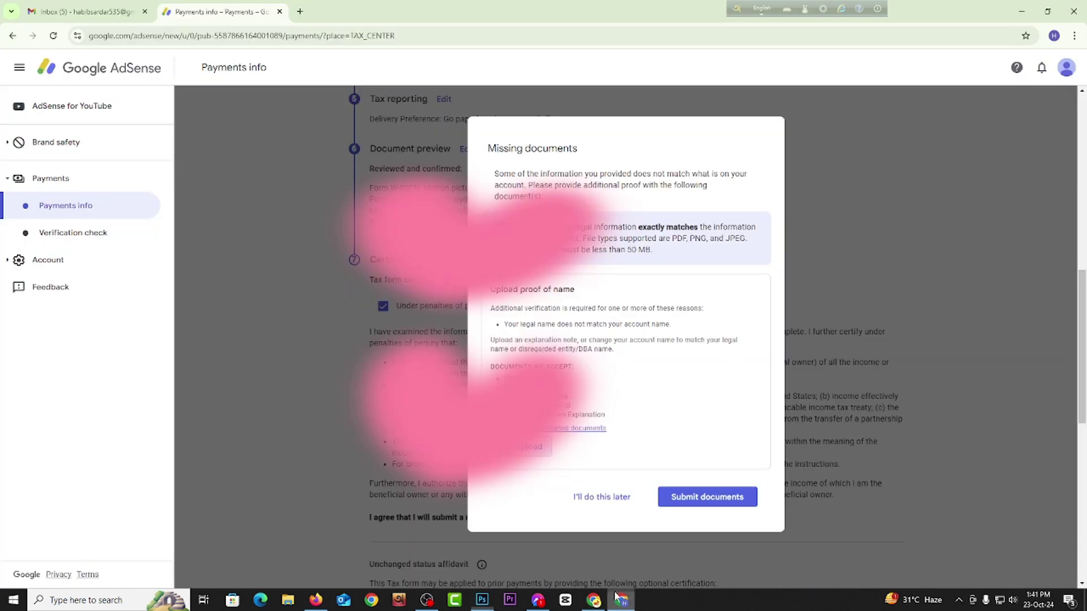
left_click(524, 447)
left_click(806, 91)
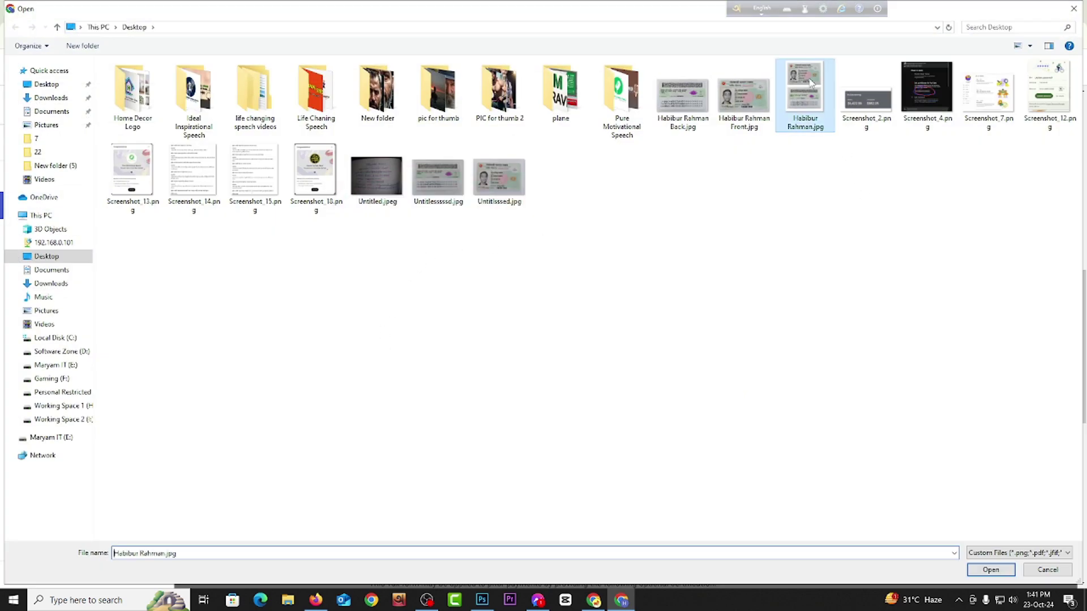
left_click(991, 569)
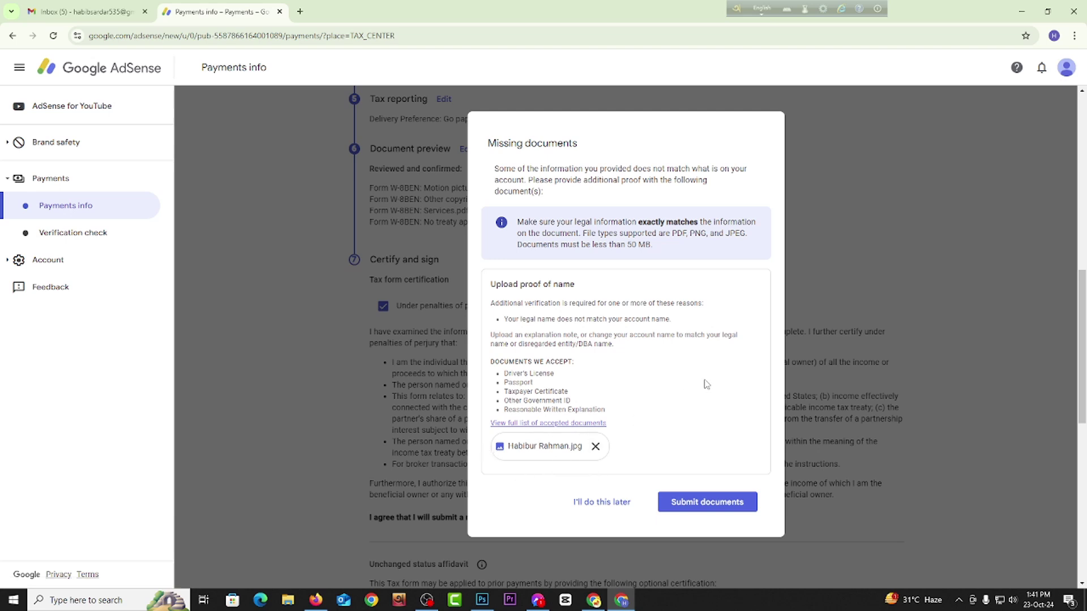
left_click(712, 504)
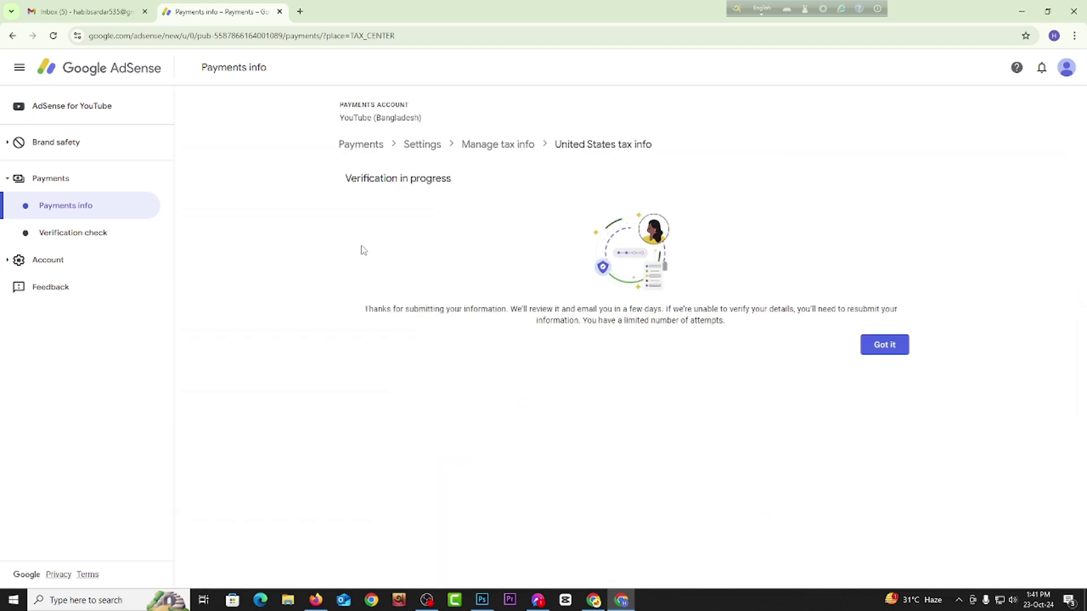
Step: Read the verification notice for the submitted tax information and acknowledge it to return to the tax info overview
left_click_drag(404, 181, 481, 178)
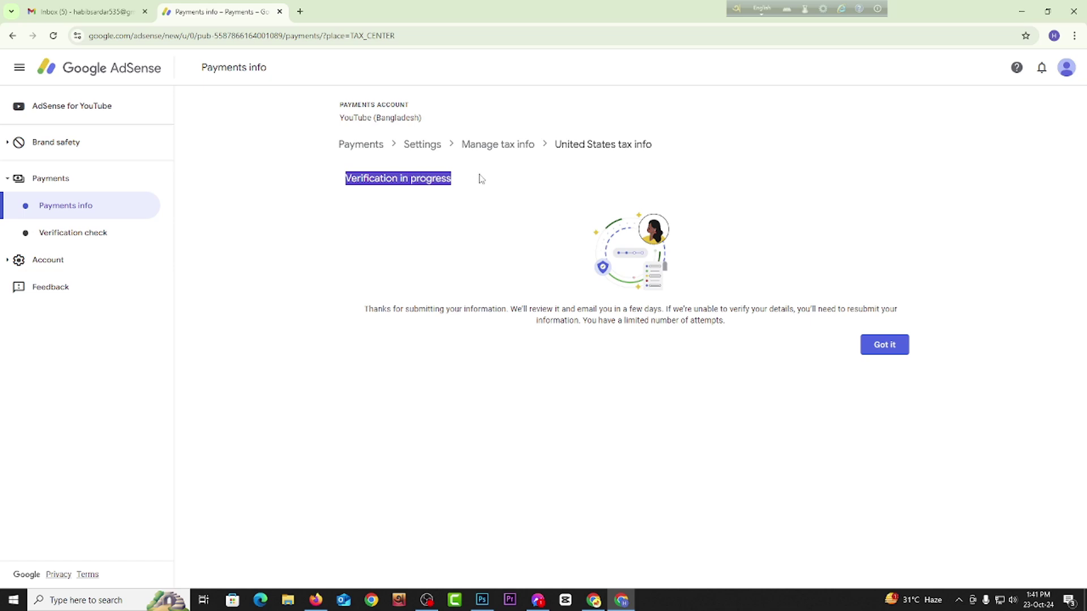
left_click(482, 179)
left_click_drag(344, 183, 498, 185)
left_click(500, 185)
left_click(884, 348)
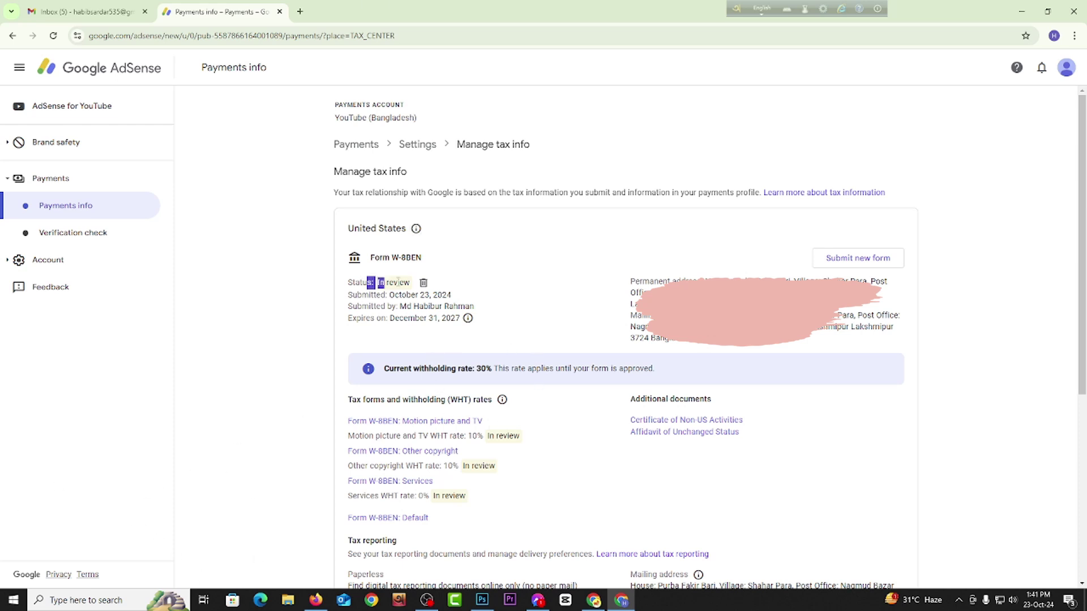
Step: Examine the submitted W-8BEN's status, withholding rates, tax reporting details and proof documents in the United States tax info
scroll(798, 468, "down", 5)
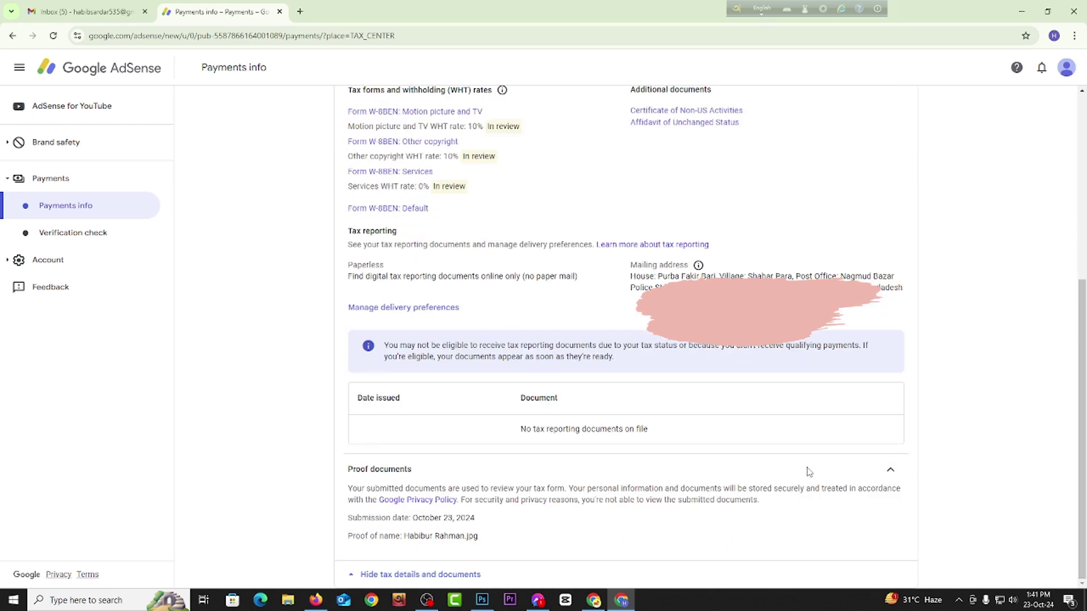
scroll(808, 471, "up", 5)
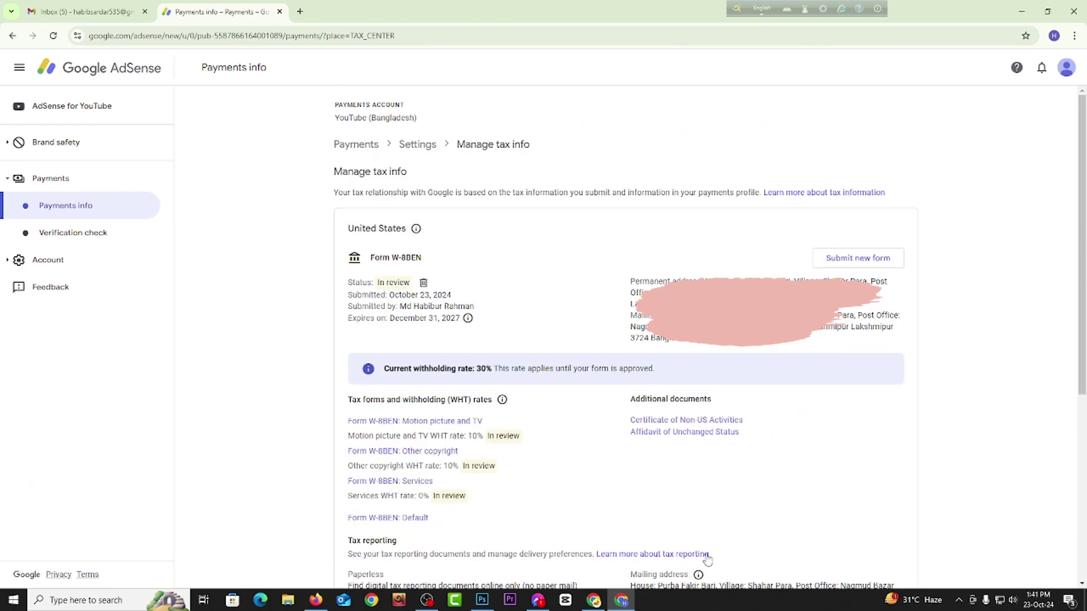
scroll(750, 480, "down", 2)
scroll(751, 479, "down", 3)
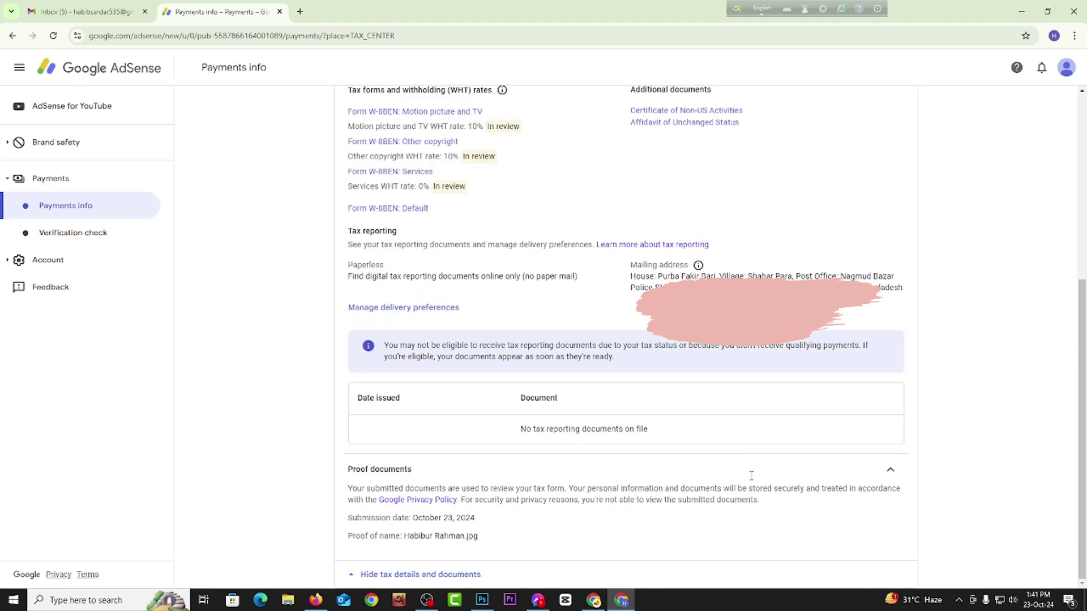
scroll(751, 479, "up", 5)
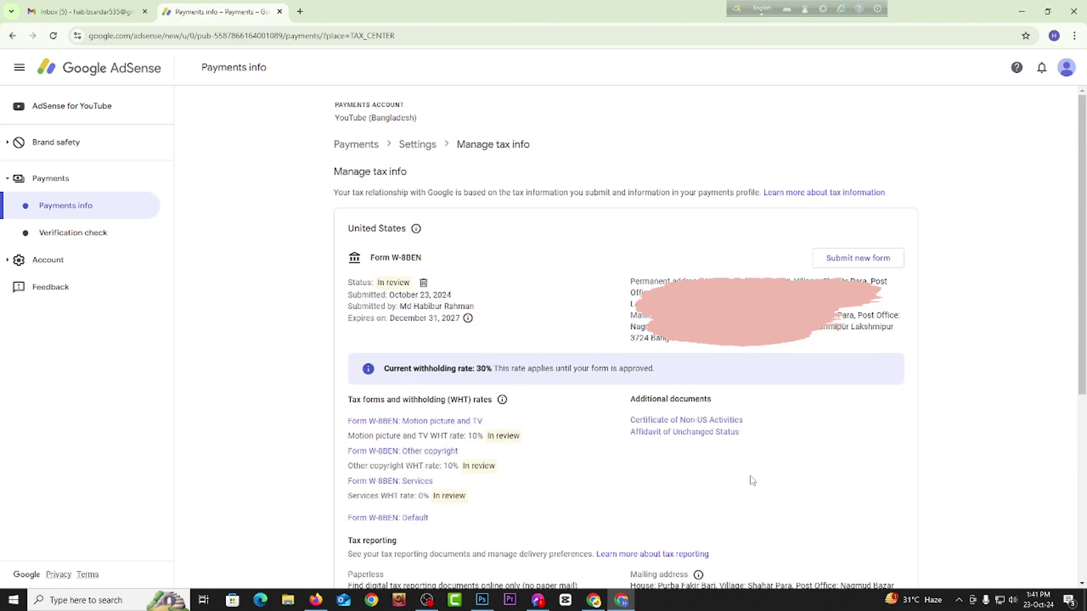
scroll(749, 482, "down", 2)
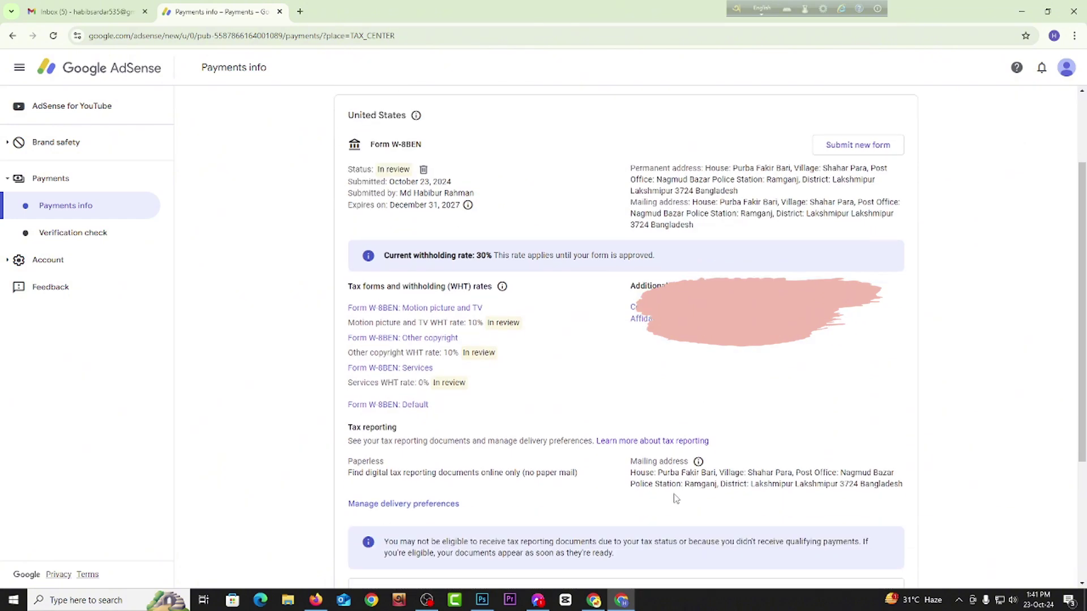
scroll(849, 417, "down", 3)
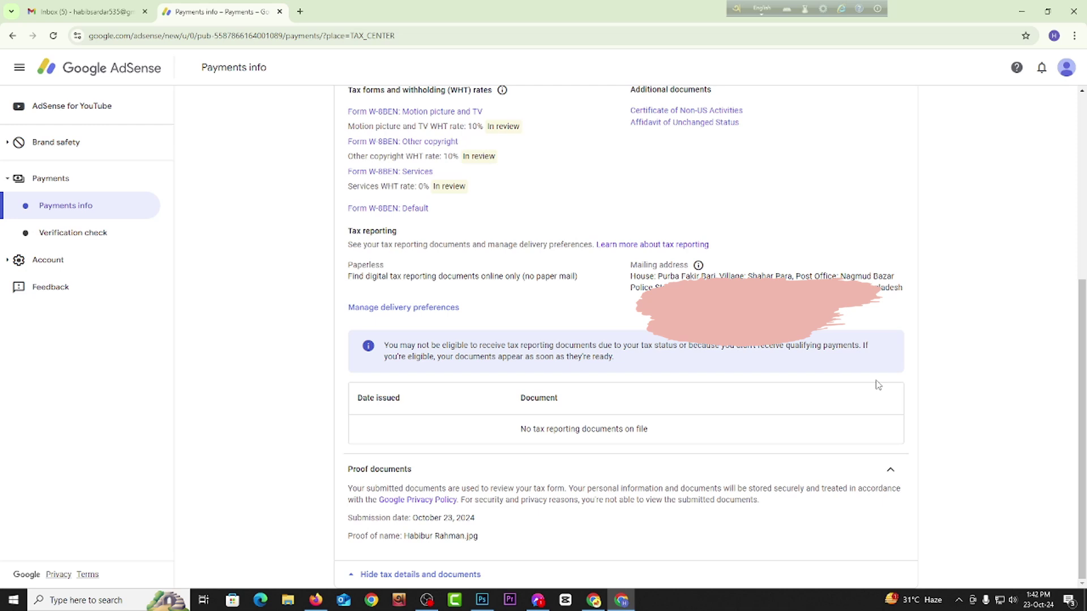
scroll(877, 384, "up", 5)
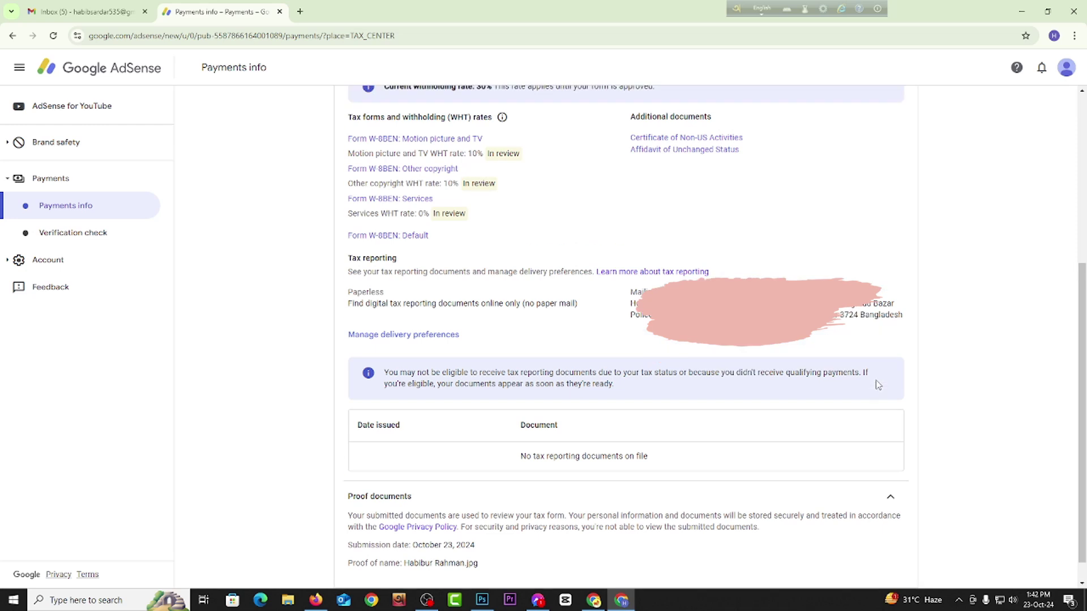